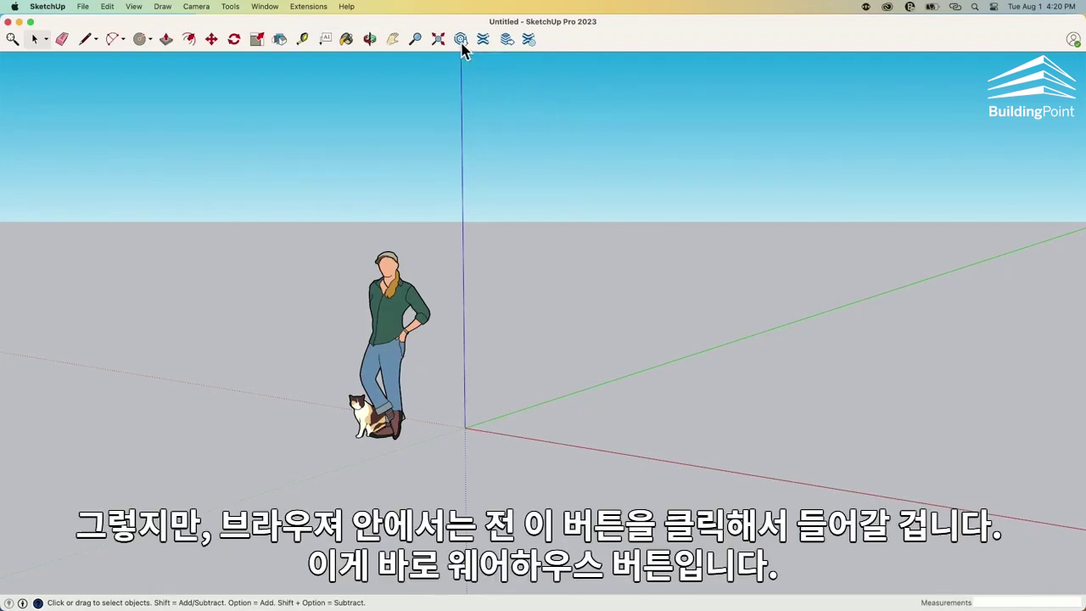
# Open the 3D Warehouse window from the empty model
pyautogui.click(461, 41)
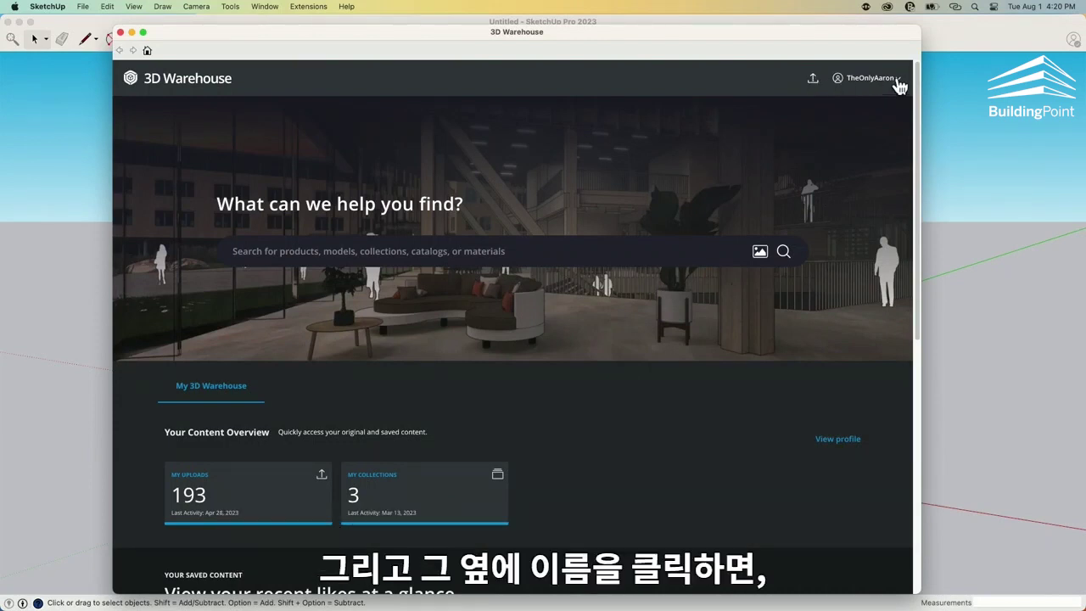
# Switch the 3D Warehouse theme to light mode and back to dark mode
pyautogui.click(898, 82)
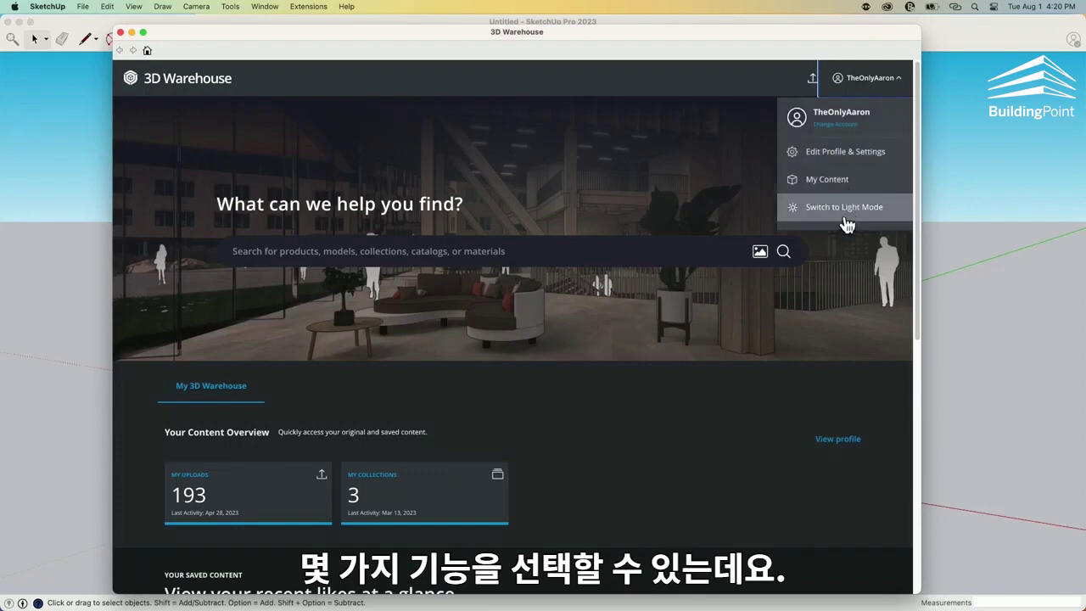
pyautogui.click(846, 211)
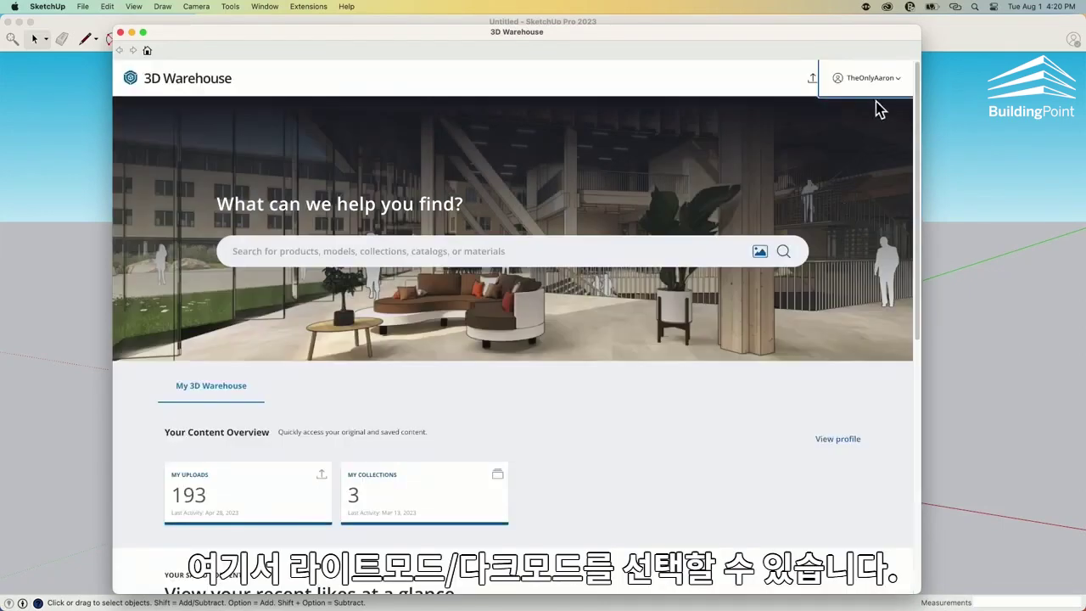
pyautogui.click(878, 80)
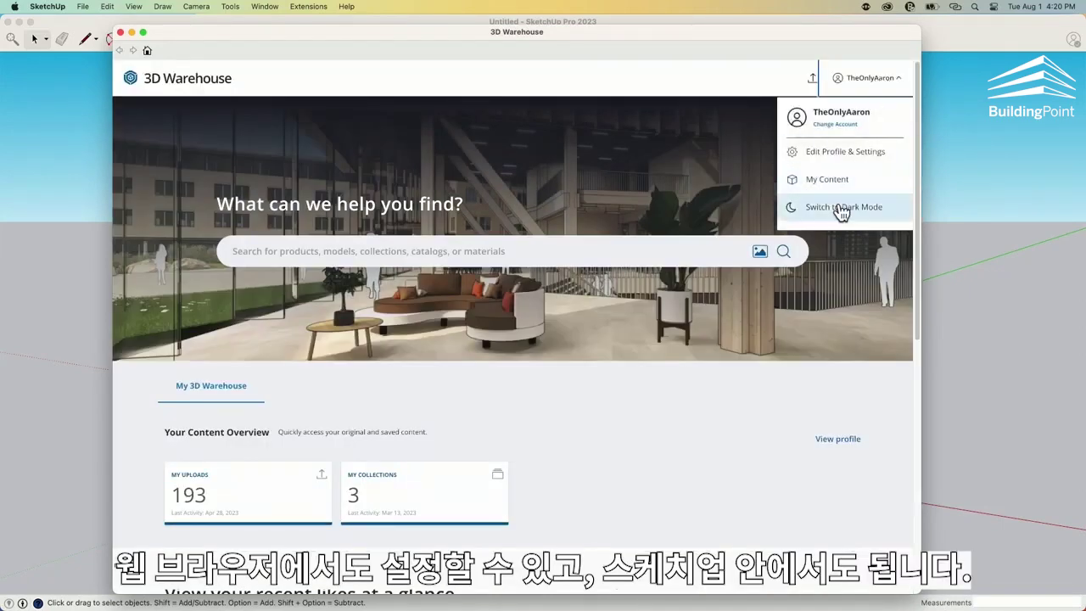
pyautogui.click(846, 206)
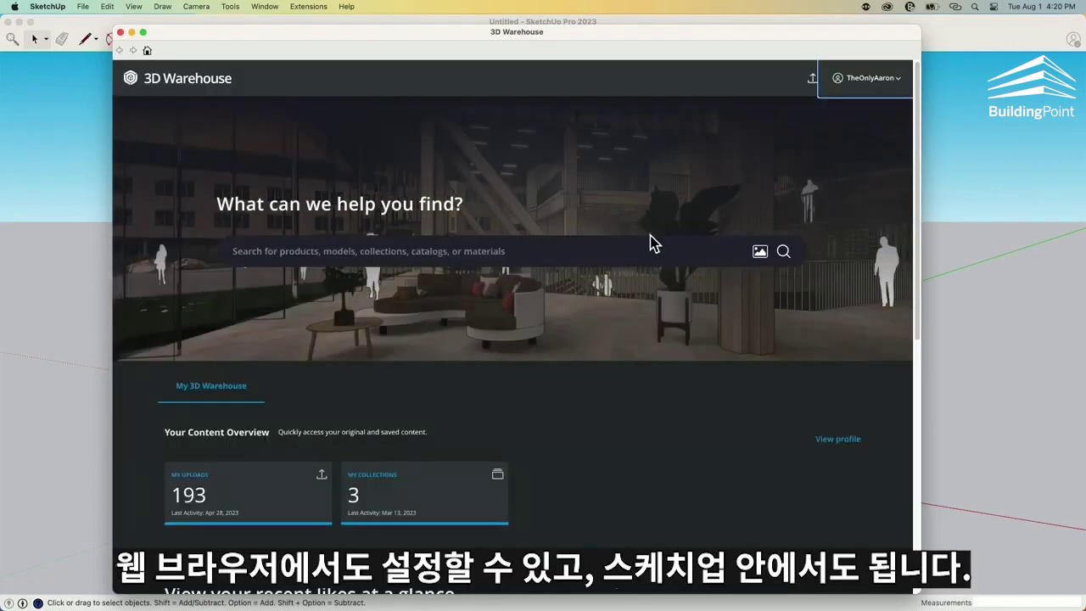
# Open the account's profile and settings page and look through its profile details, social links, email notifications and theming preferences
pyautogui.click(890, 82)
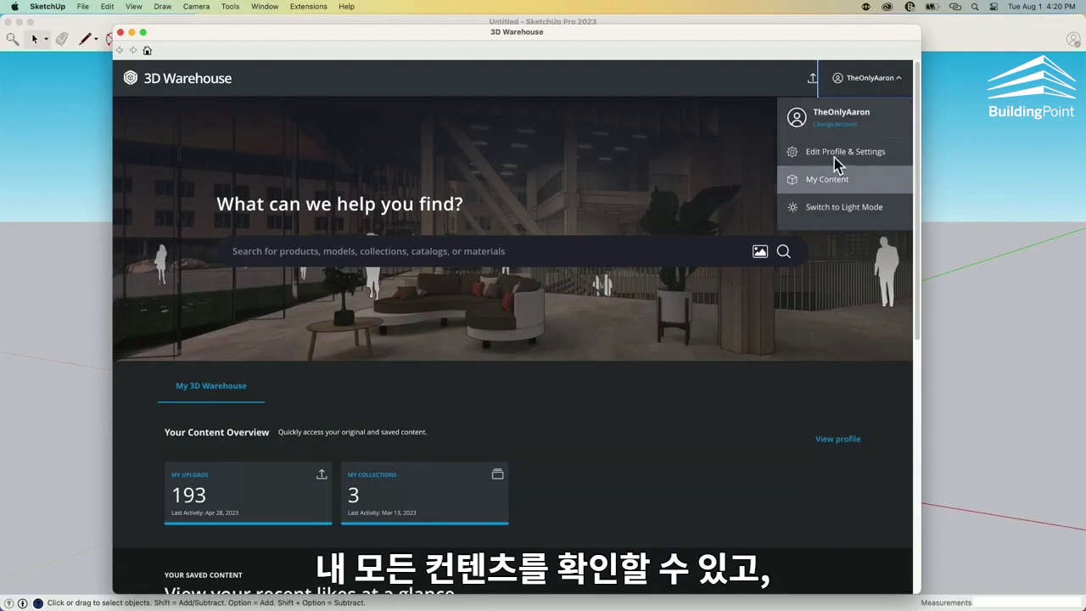
pyautogui.click(807, 157)
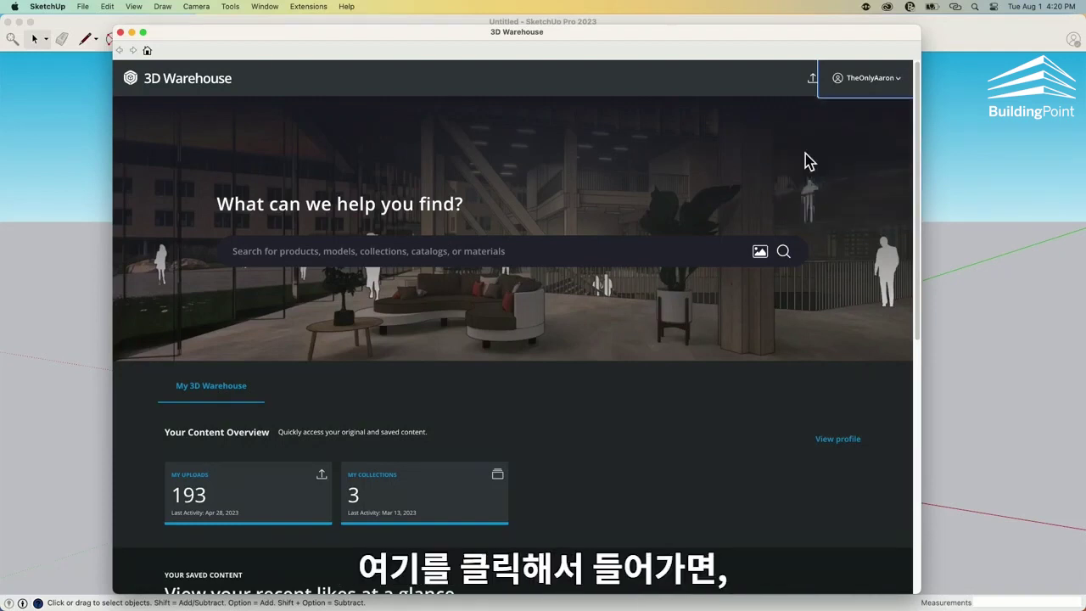
pyautogui.scroll(-1, 424, 191)
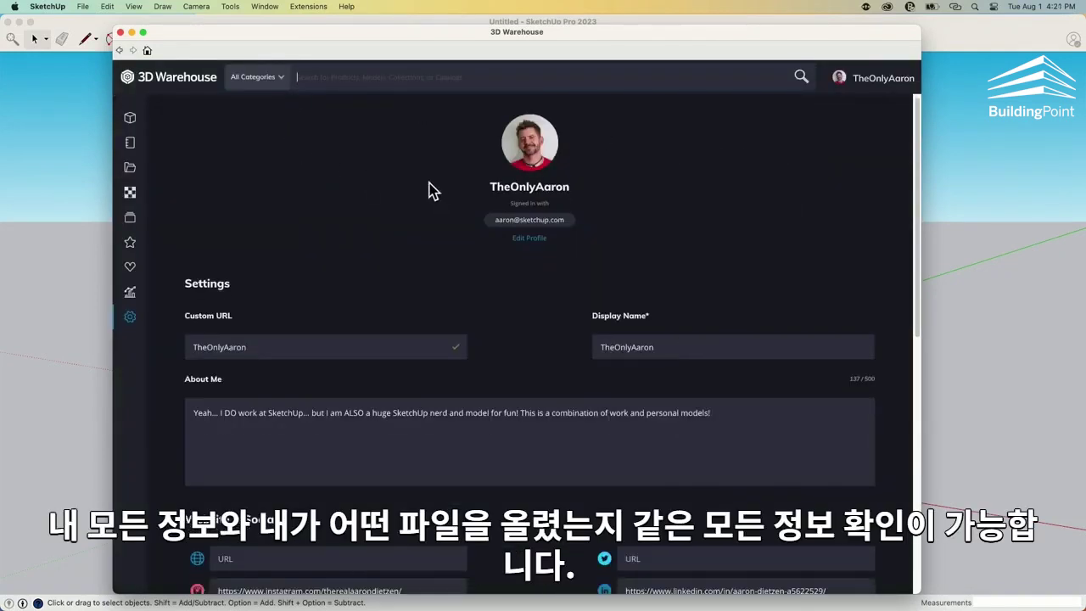
pyautogui.scroll(-3, 446, 193)
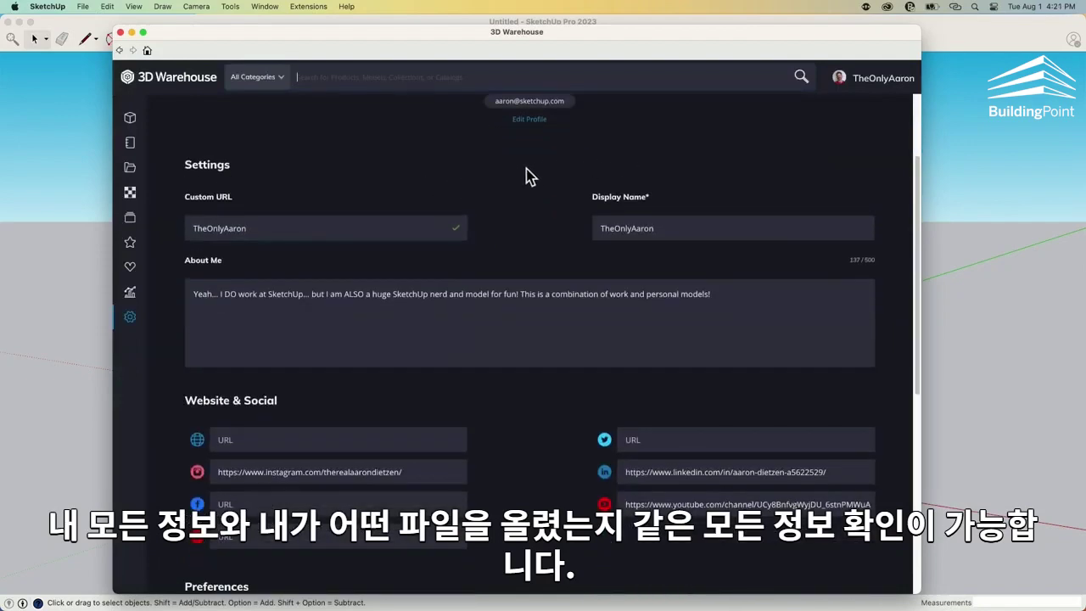
pyautogui.scroll(-1, 537, 173)
pyautogui.scroll(-1, 529, 419)
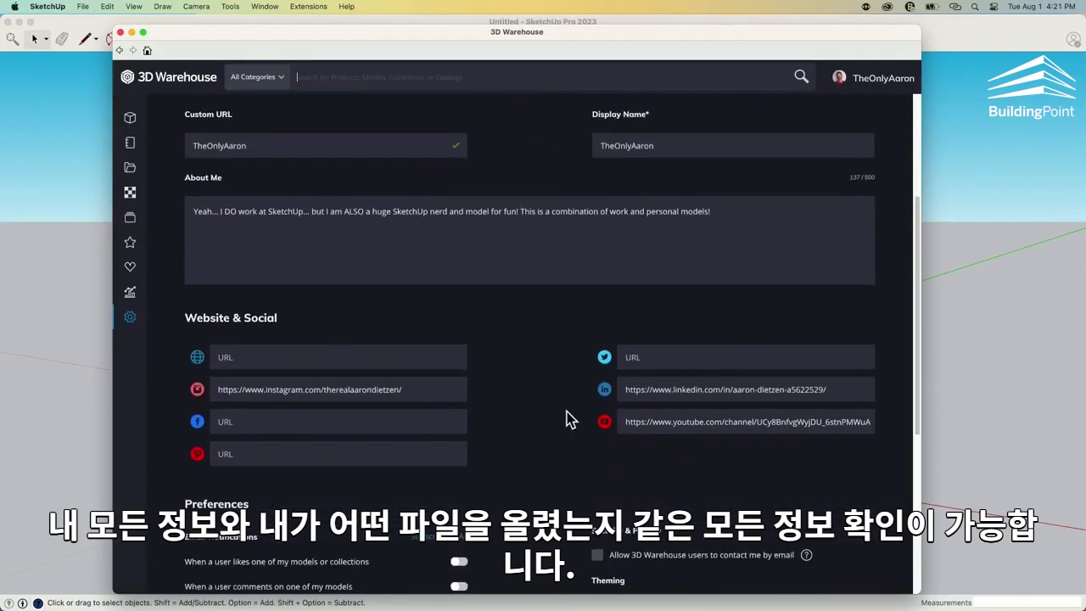
pyautogui.scroll(-6, 550, 424)
pyautogui.scroll(2, 541, 411)
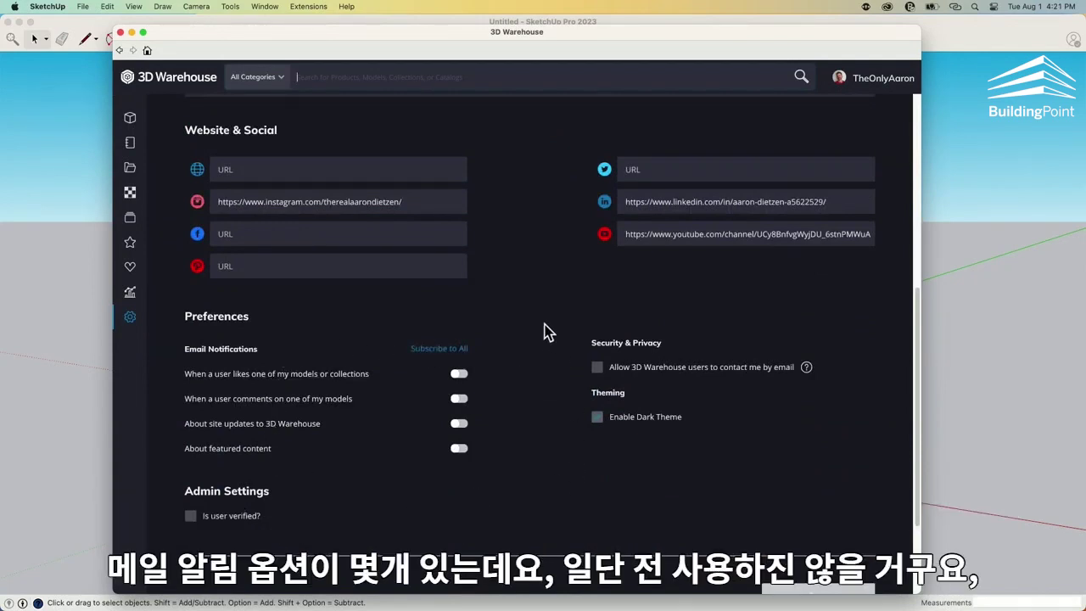
pyautogui.scroll(-2, 543, 325)
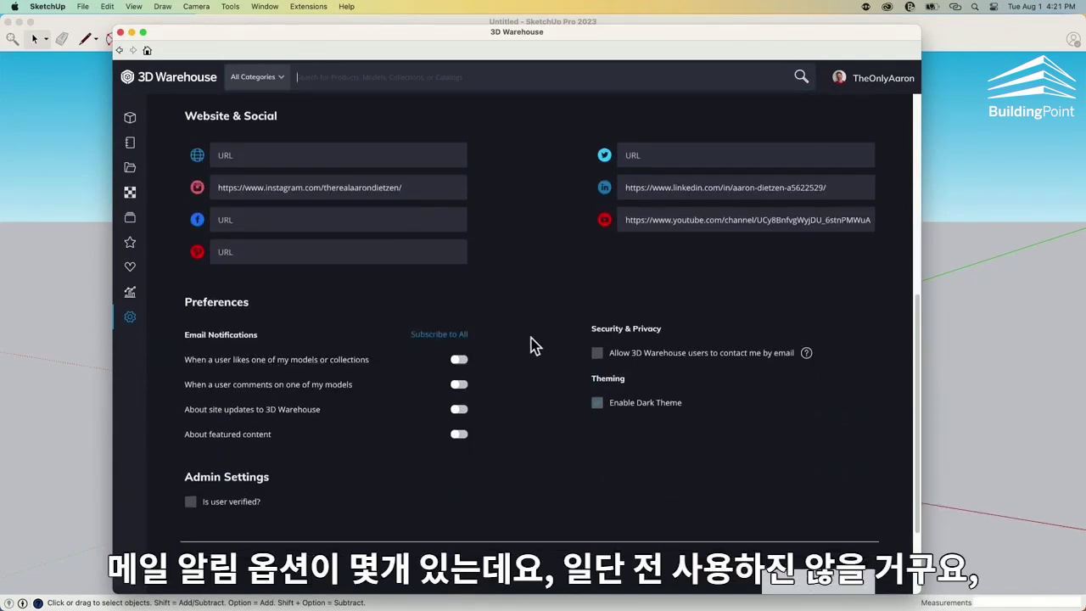
pyautogui.scroll(4, 529, 345)
pyautogui.scroll(5, 512, 371)
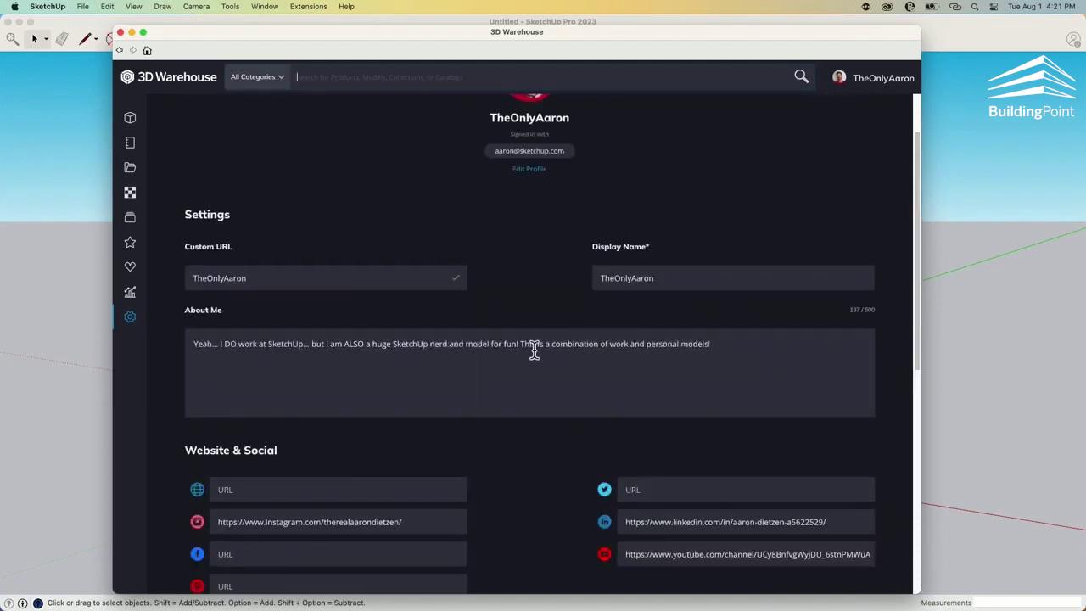
pyautogui.scroll(2, 486, 401)
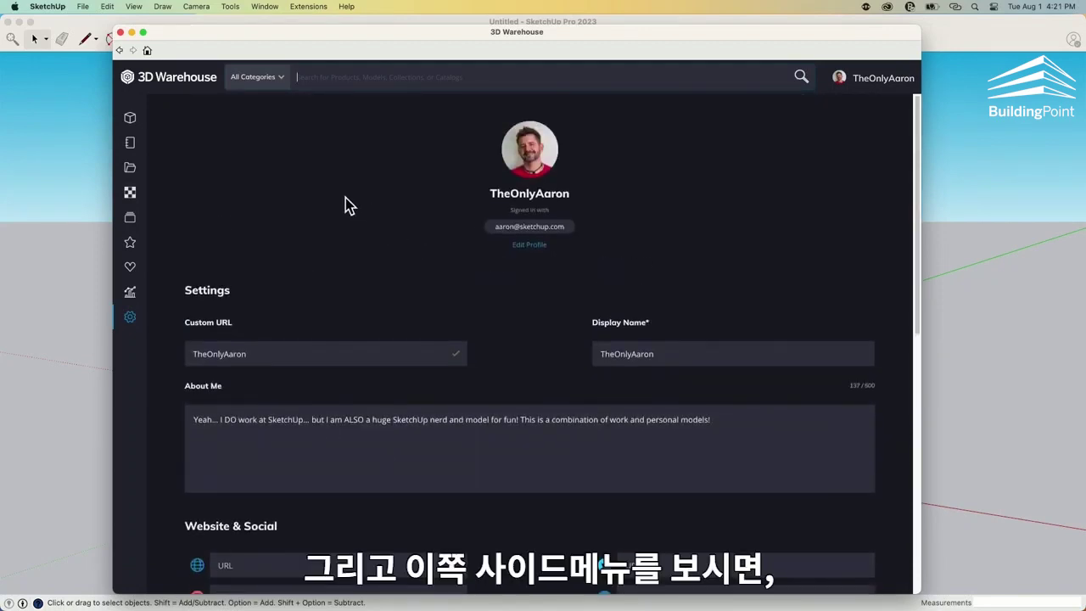
# View the account's uploaded models and its analytics, and return to the 3D Warehouse home page
pyautogui.click(131, 120)
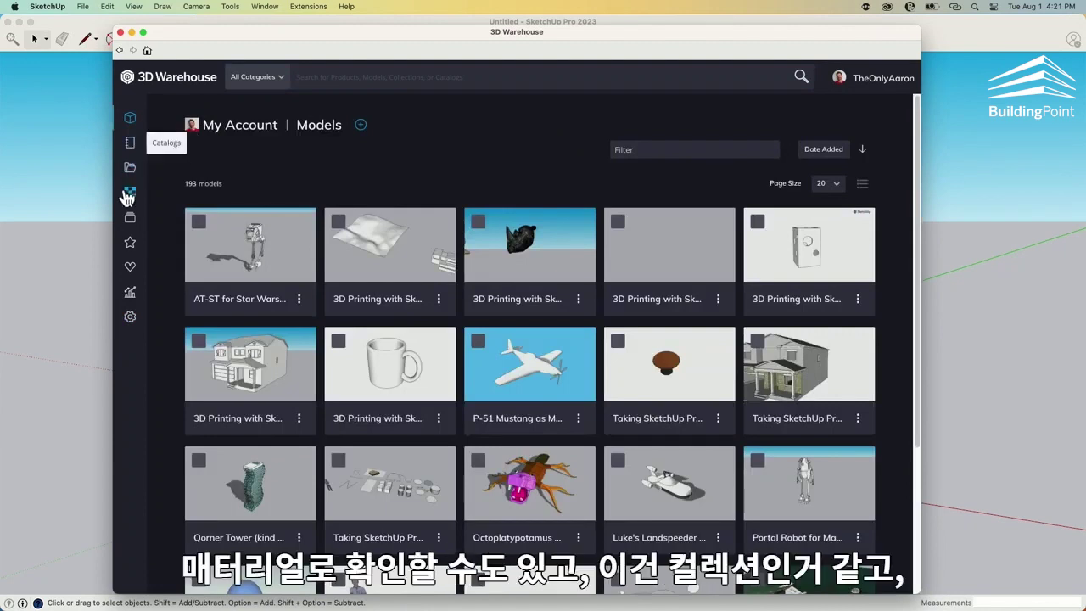
pyautogui.click(131, 297)
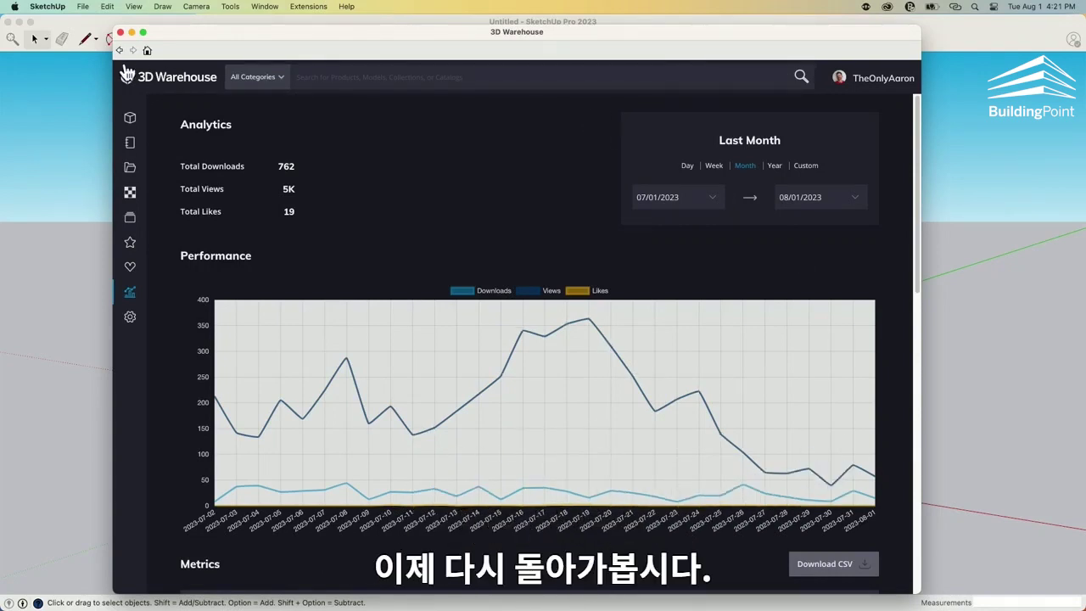
pyautogui.click(130, 82)
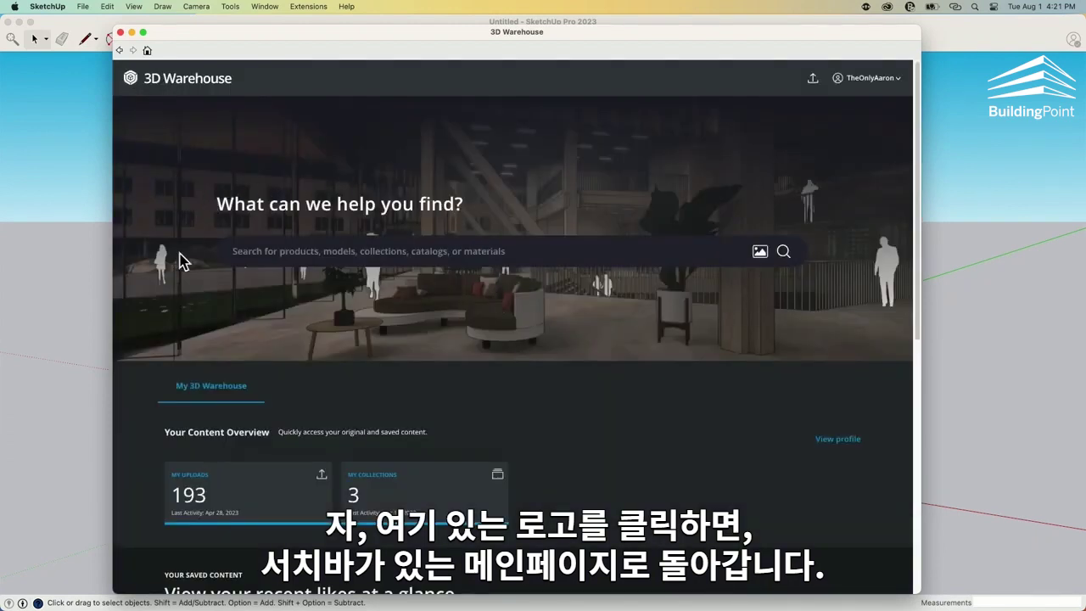
# Look through the home page's content overview, recent likes and collections
pyautogui.scroll(-5, 467, 322)
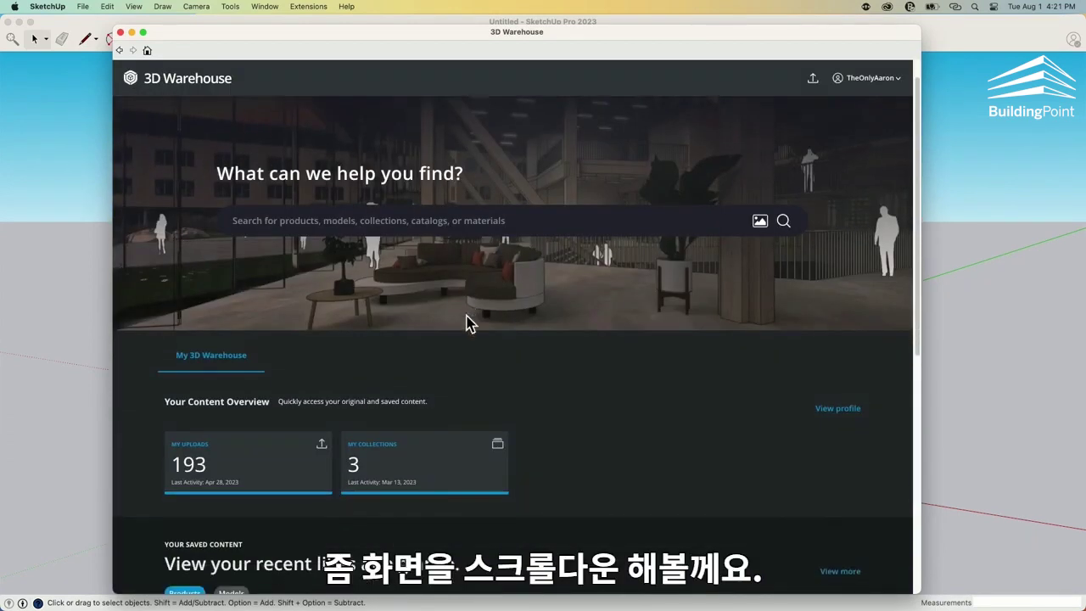
pyautogui.scroll(-4, 641, 324)
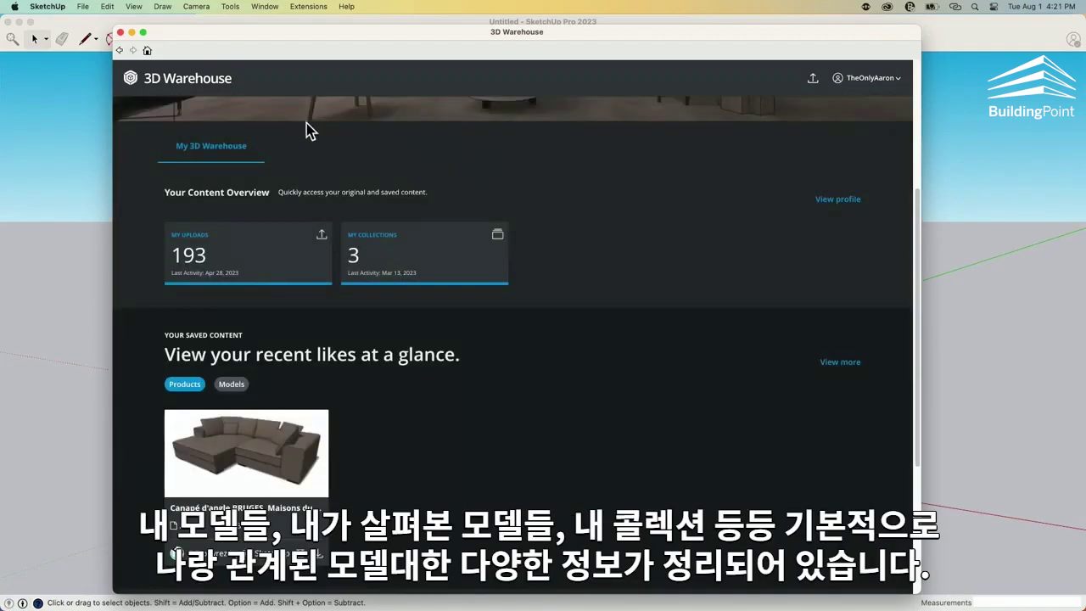
pyautogui.scroll(-6, 573, 299)
pyautogui.scroll(-3, 283, 299)
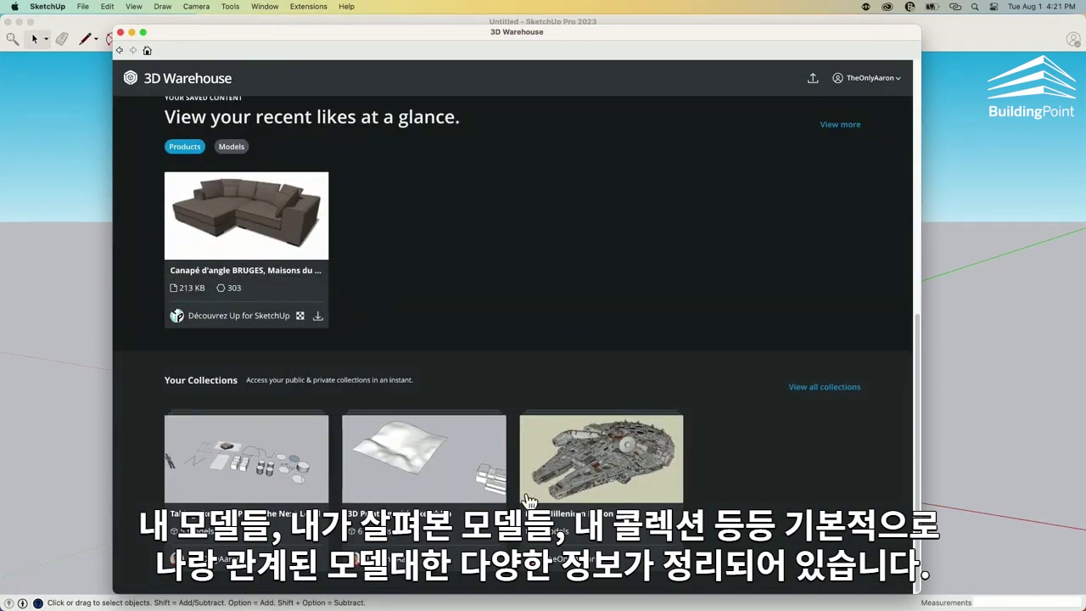
pyautogui.scroll(3, 705, 396)
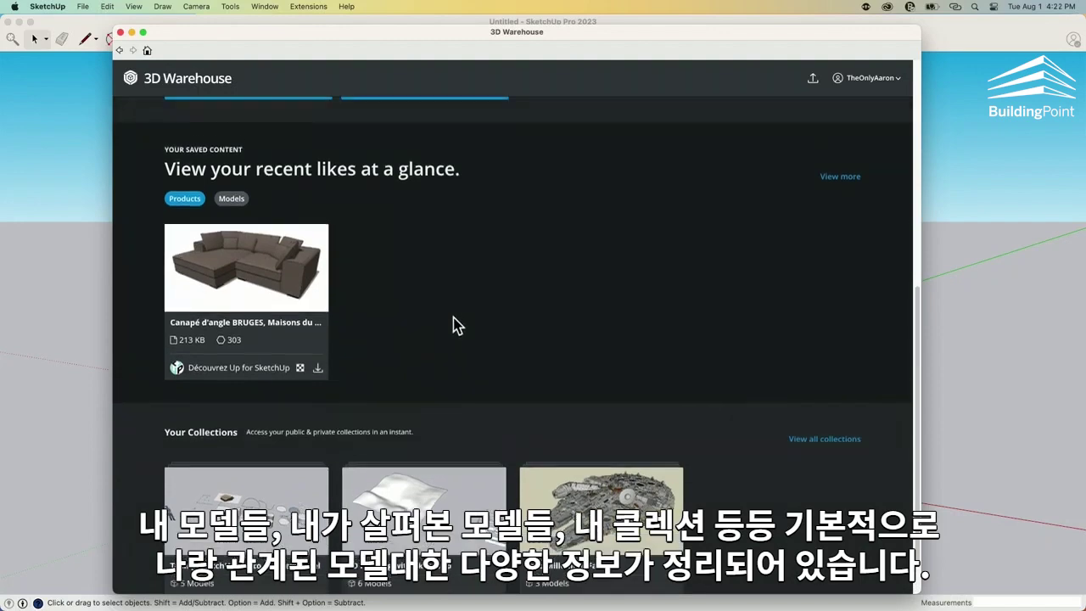
pyautogui.scroll(8, 509, 390)
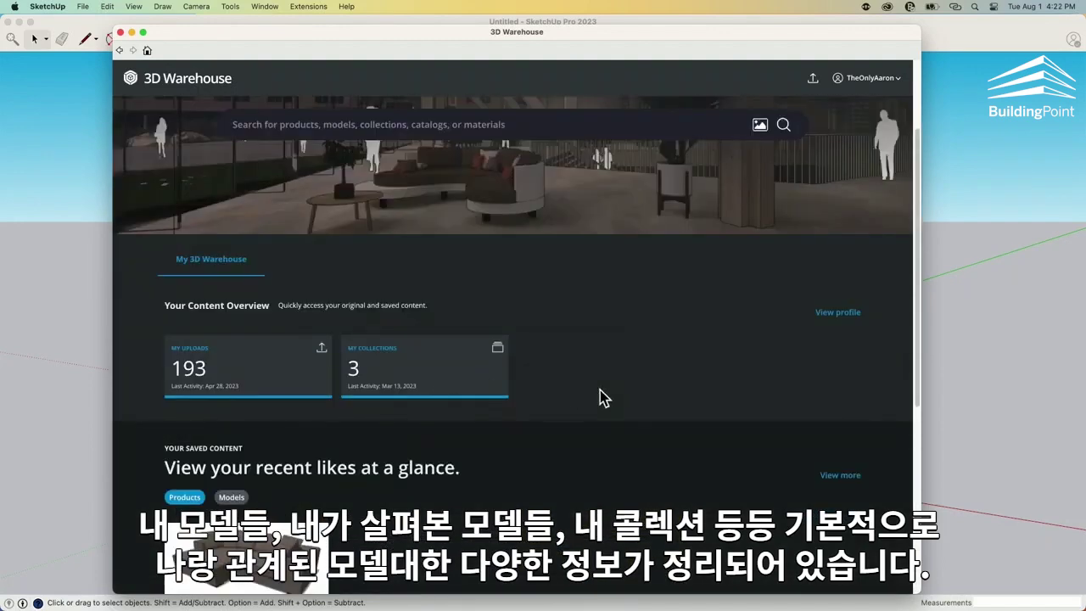
pyautogui.scroll(1, 600, 398)
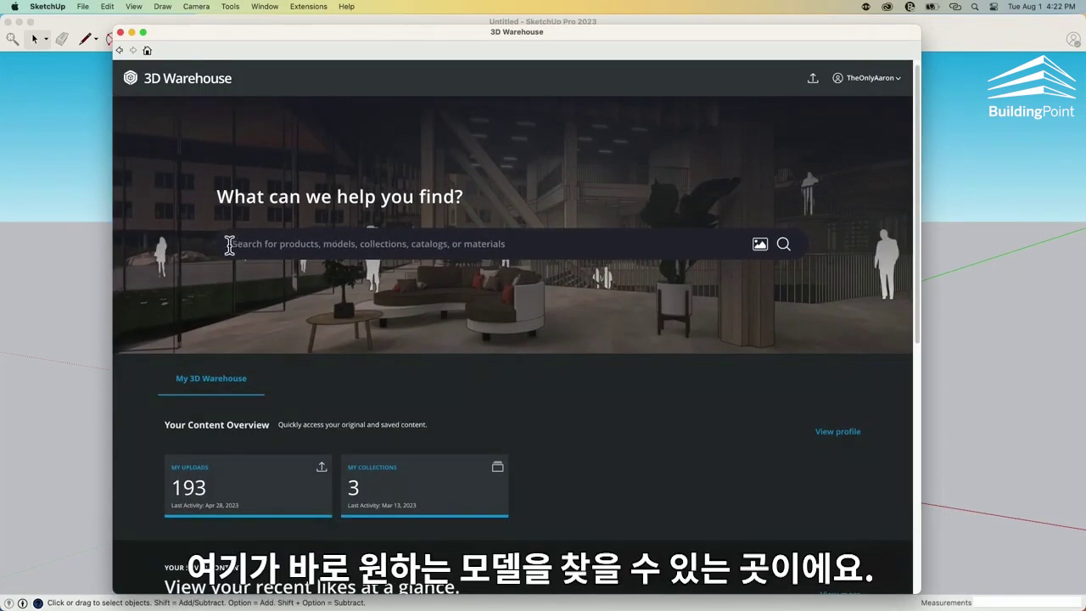
# Search the 3D Warehouse for "sofa"
pyautogui.click(519, 244)
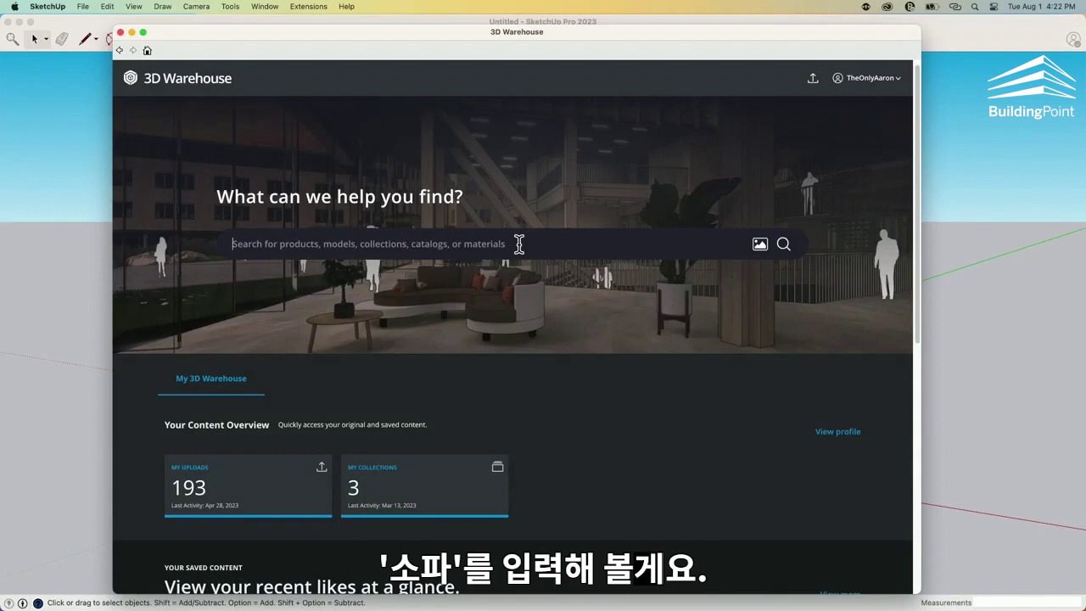
pyautogui.write('sofa')
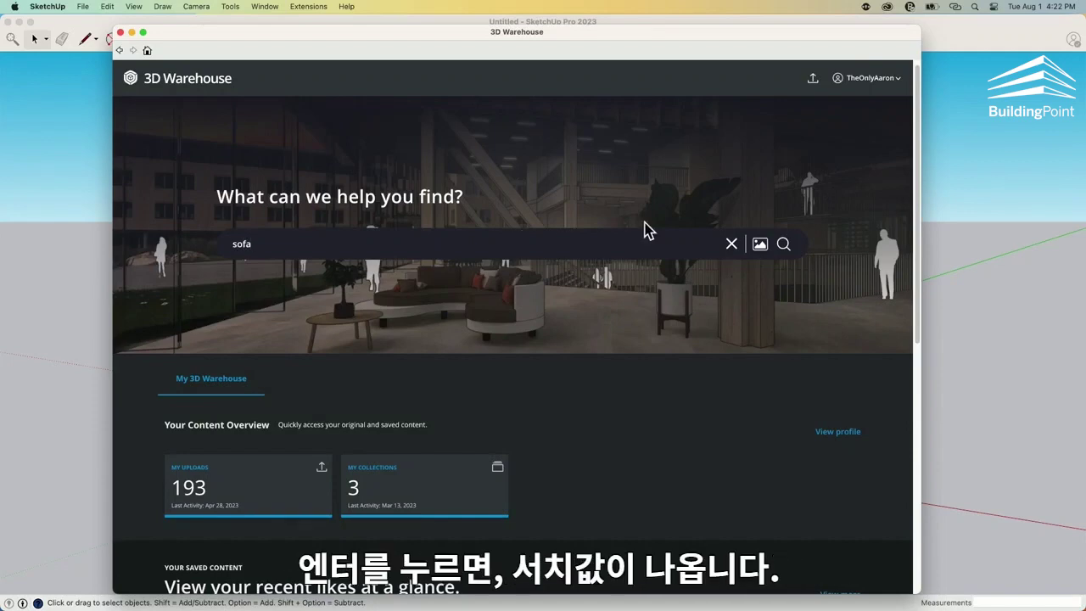
pyautogui.press('Return')
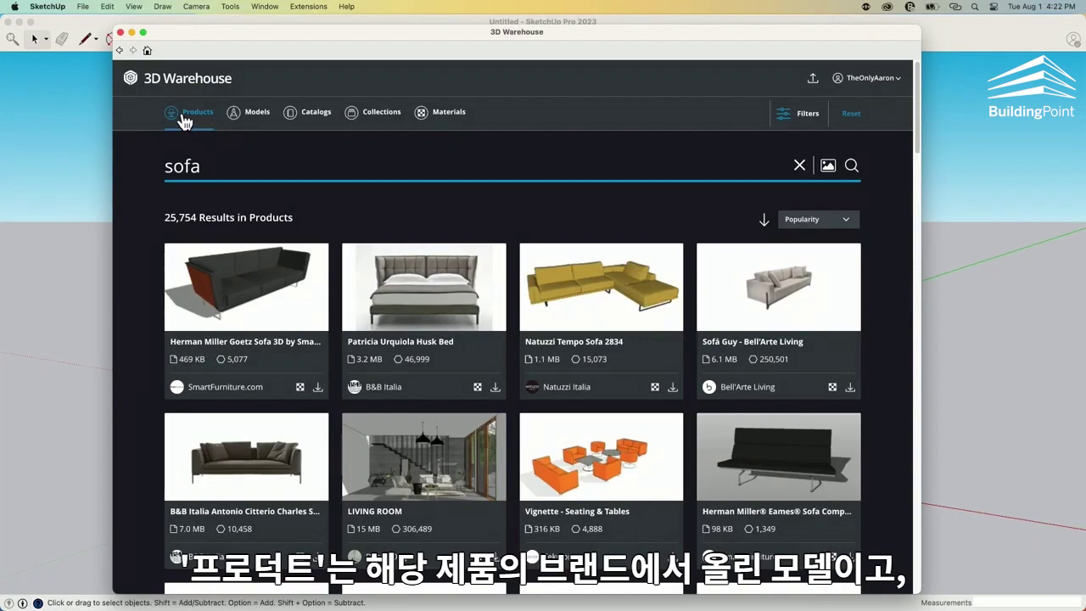
# Compare the sofa search results in the Products and Models categories, ending on Models
pyautogui.click(252, 115)
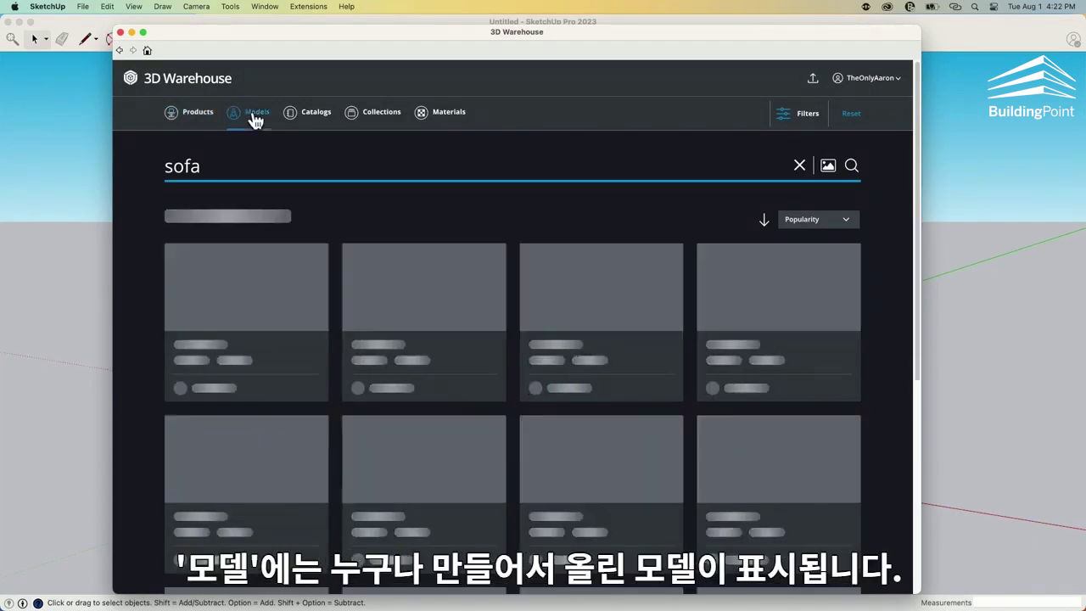
pyautogui.click(183, 114)
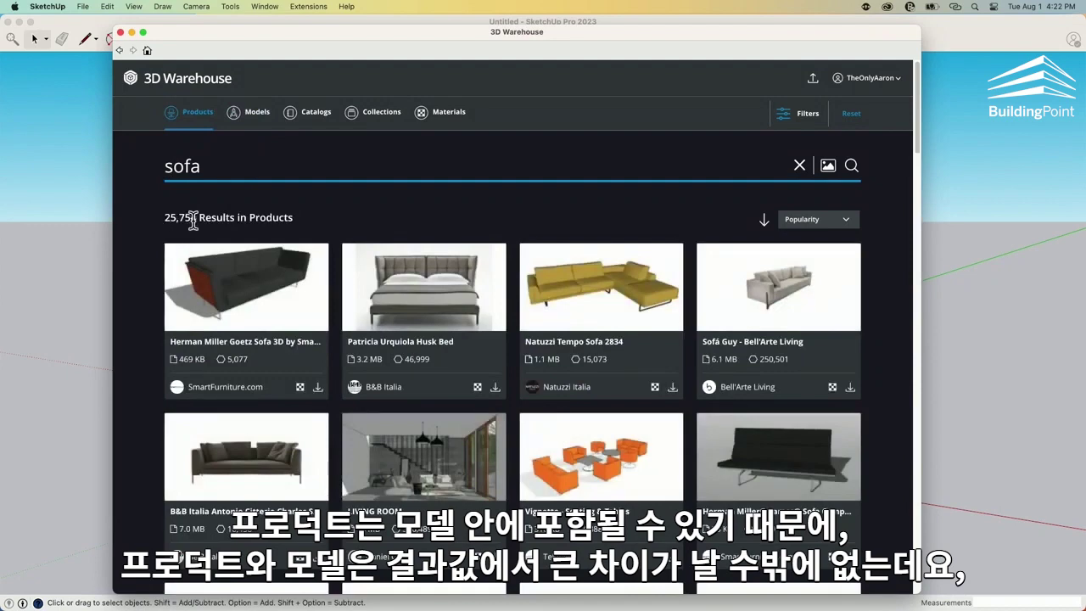
pyautogui.click(268, 118)
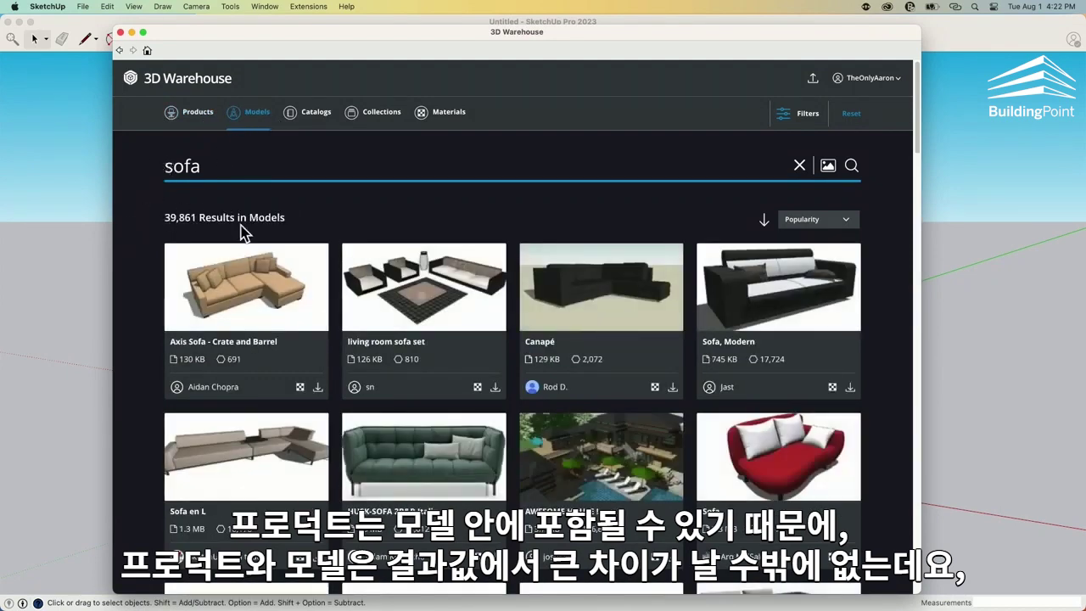
pyautogui.click(194, 114)
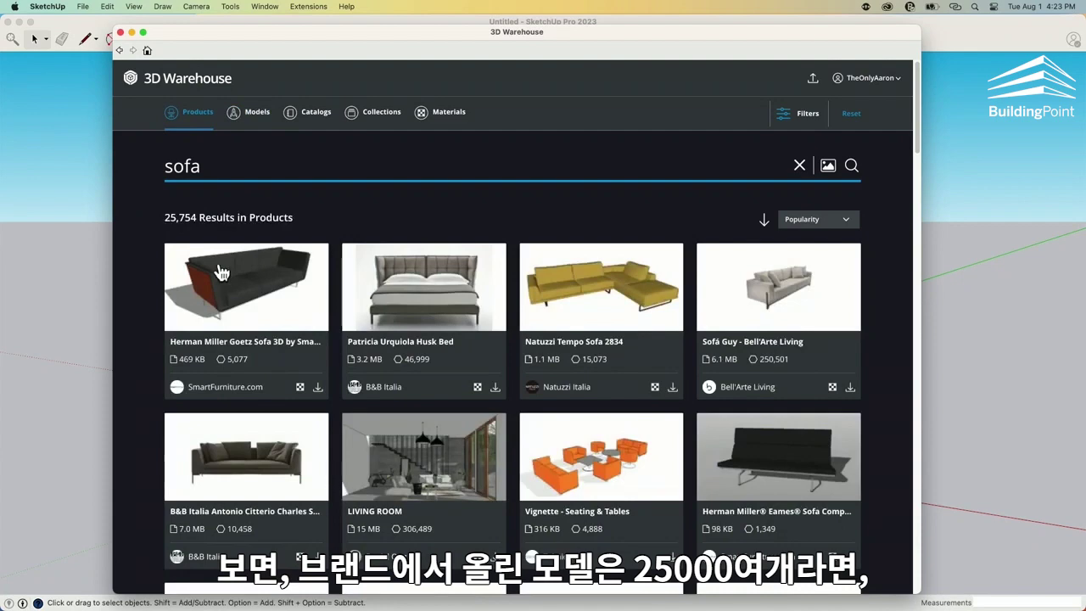
pyautogui.click(251, 116)
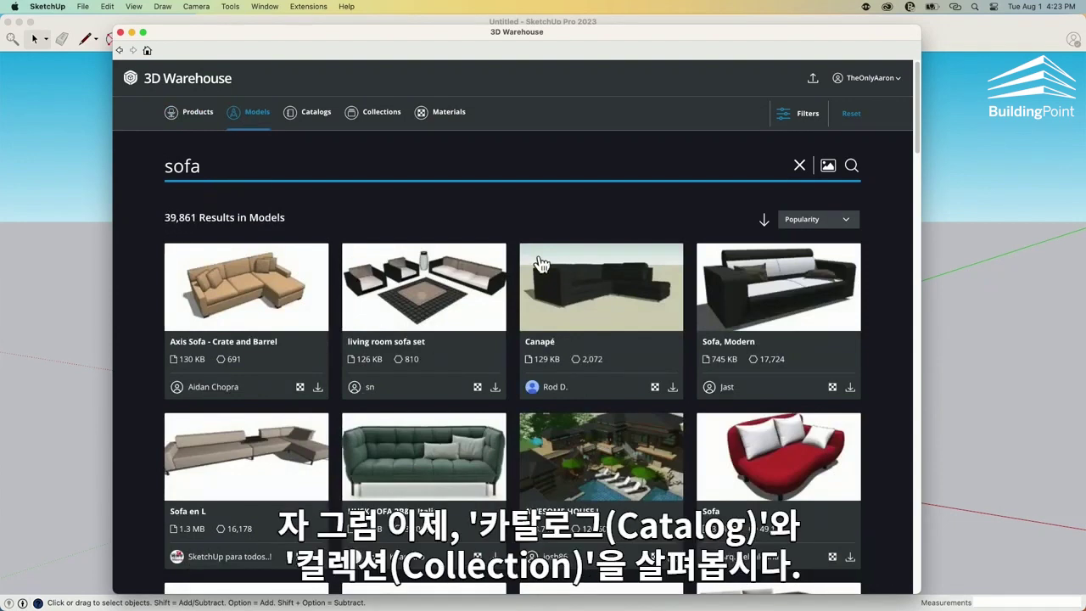
# View the sofa search results for Catalogs and Collections, and browse those for Materials
pyautogui.click(309, 121)
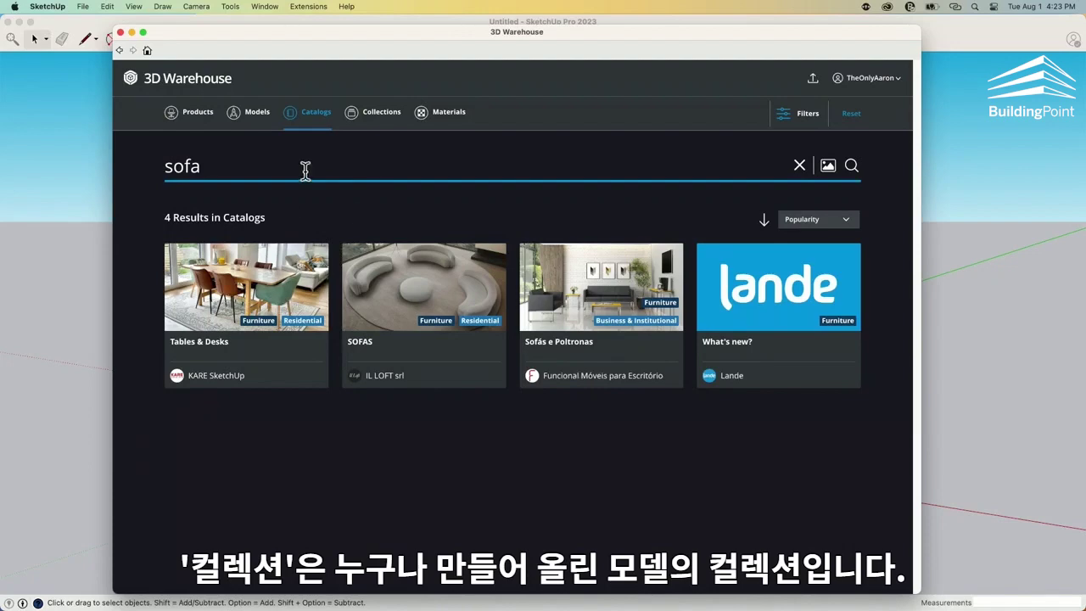
pyautogui.click(373, 117)
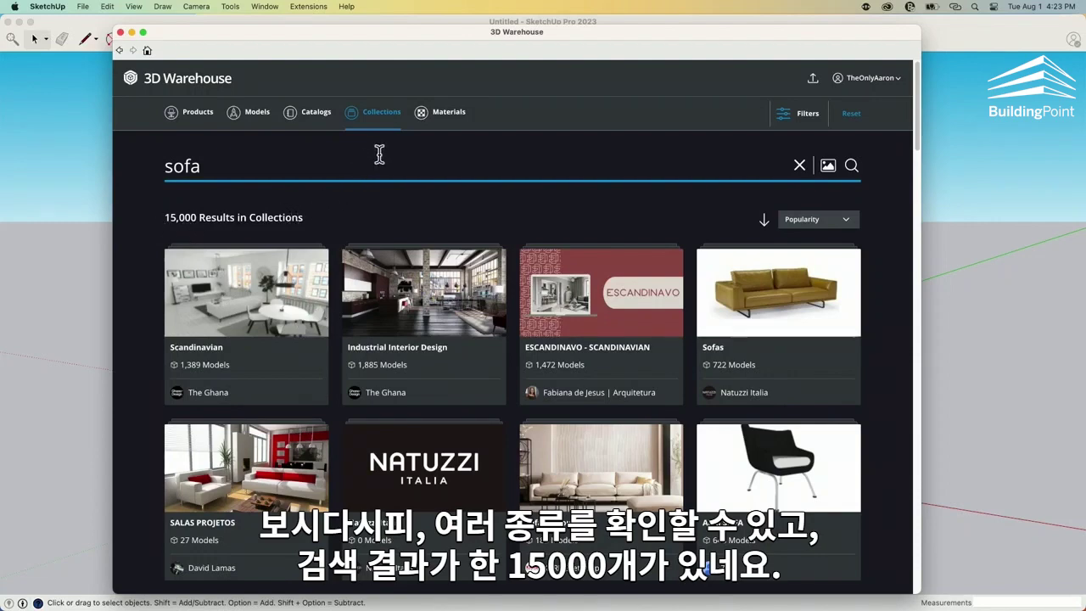
pyautogui.click(449, 117)
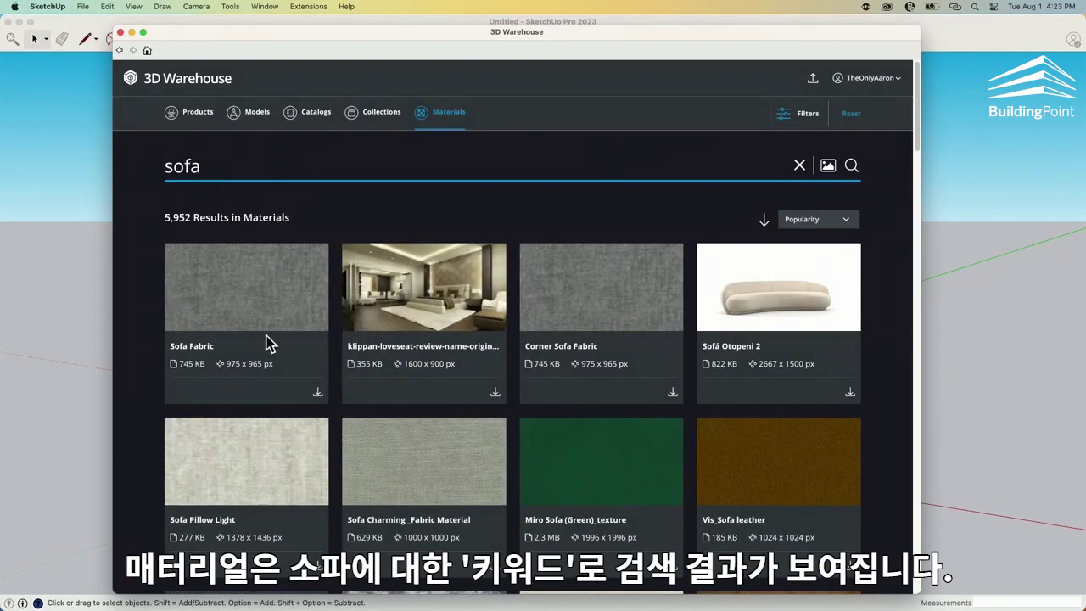
pyautogui.scroll(-2, 516, 356)
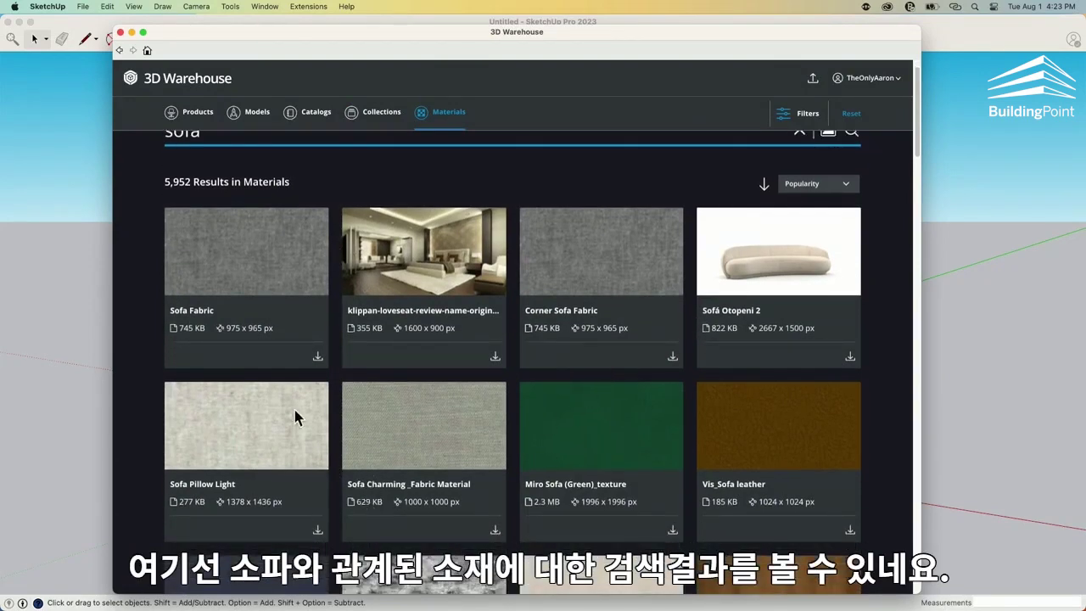
# Browse the sofa material results, examining the fabric, leather and wood textures on offer
pyautogui.scroll(-1, 255, 357)
pyautogui.scroll(-3, 424, 476)
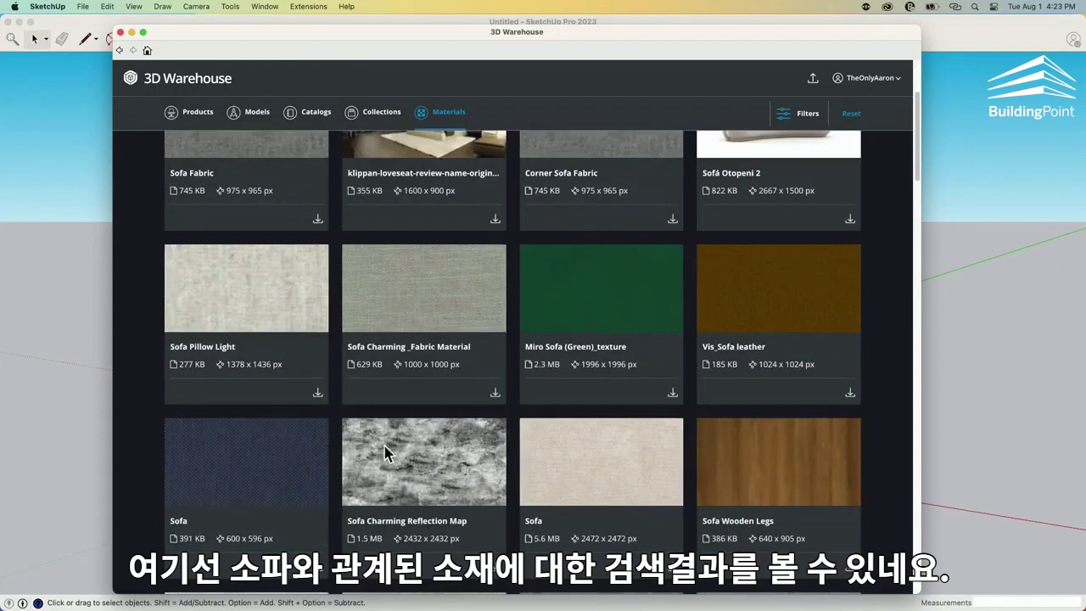
pyautogui.scroll(4, 387, 450)
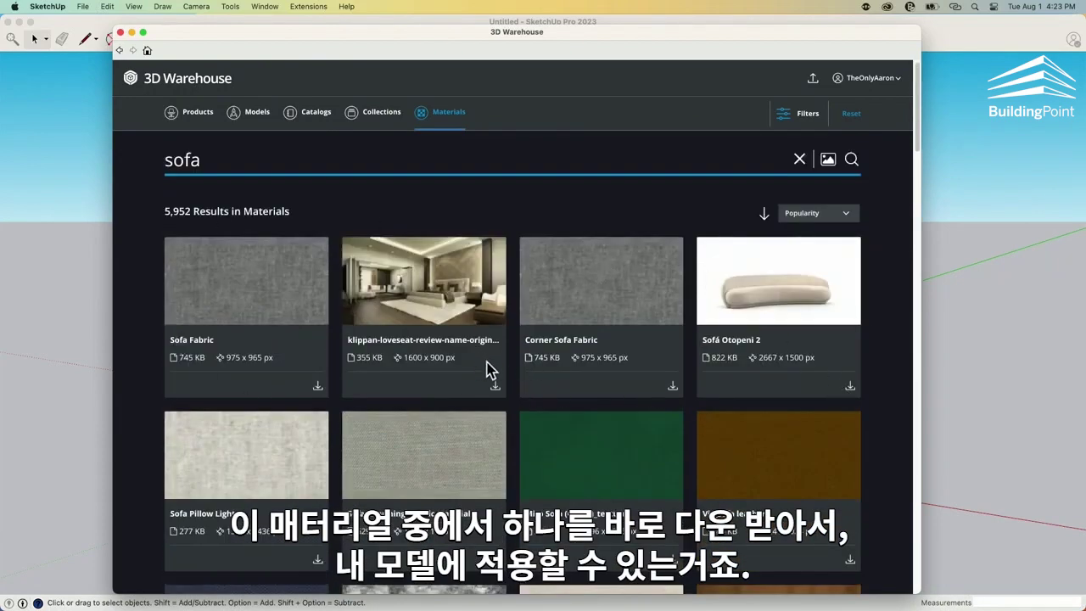
pyautogui.scroll(-2, 424, 331)
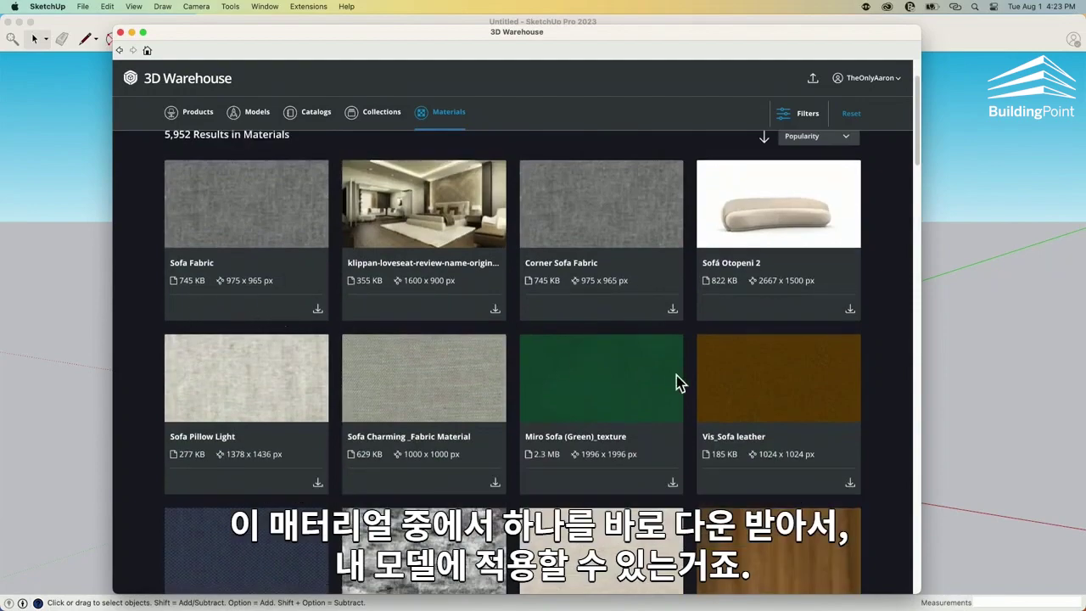
pyautogui.scroll(-3, 667, 381)
pyautogui.scroll(5, 647, 384)
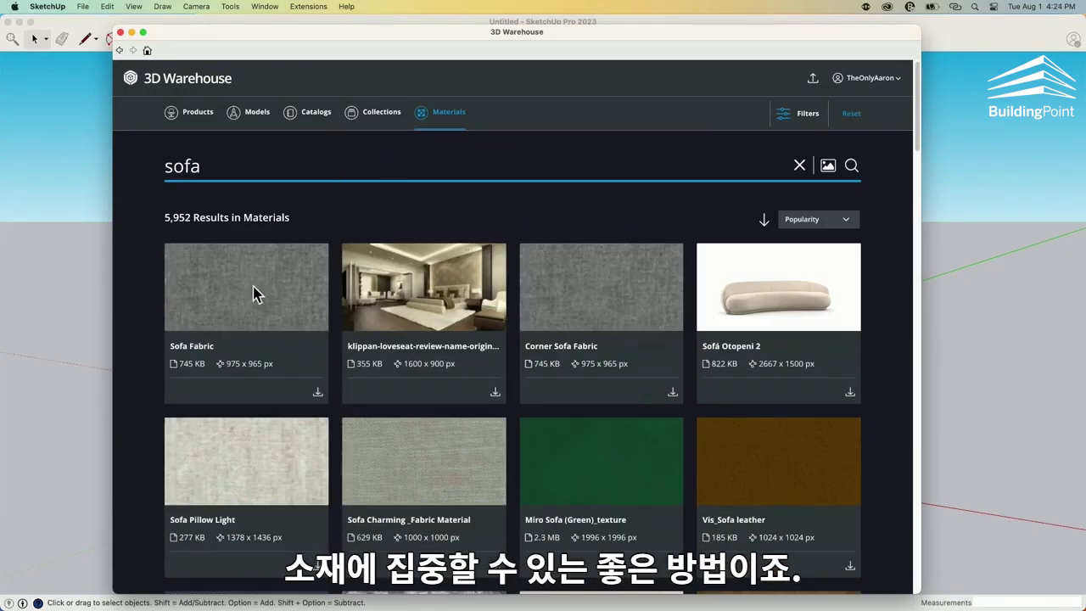
pyautogui.scroll(-10, 243, 286)
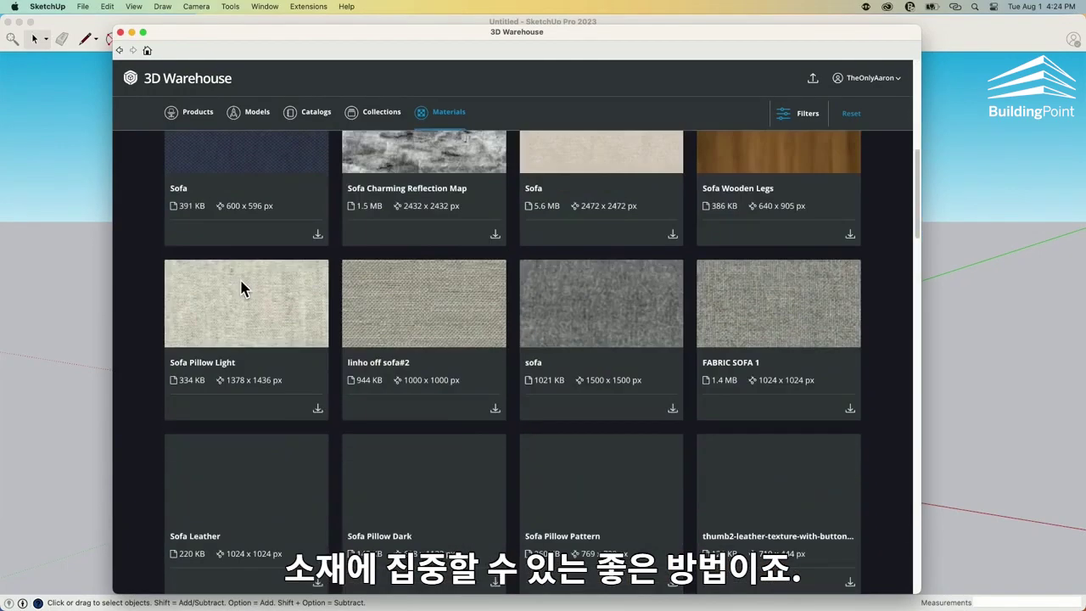
pyautogui.scroll(-5, 243, 286)
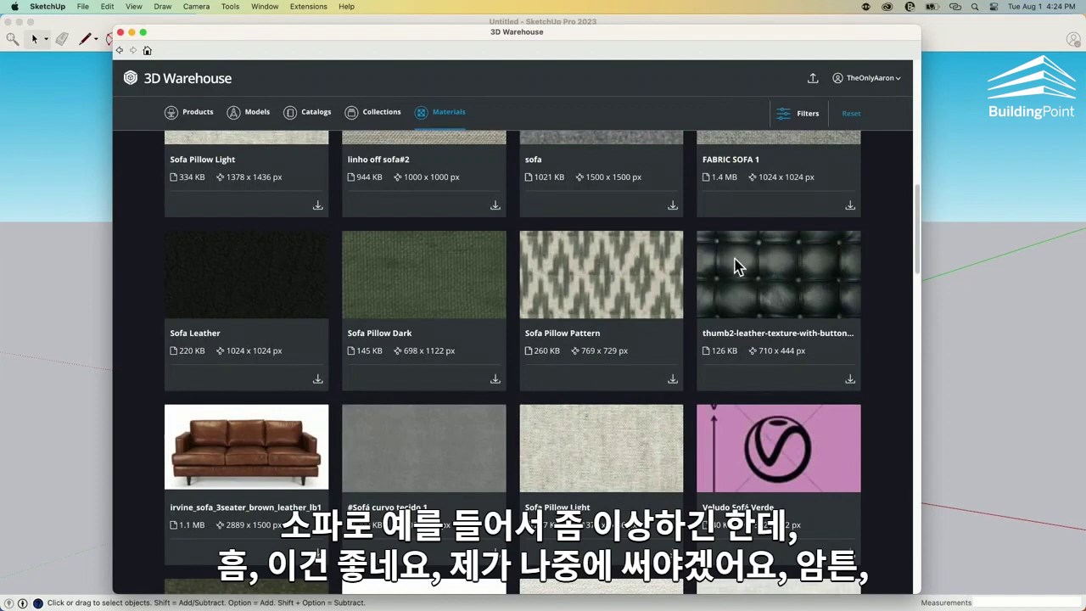
pyautogui.scroll(15, 456, 246)
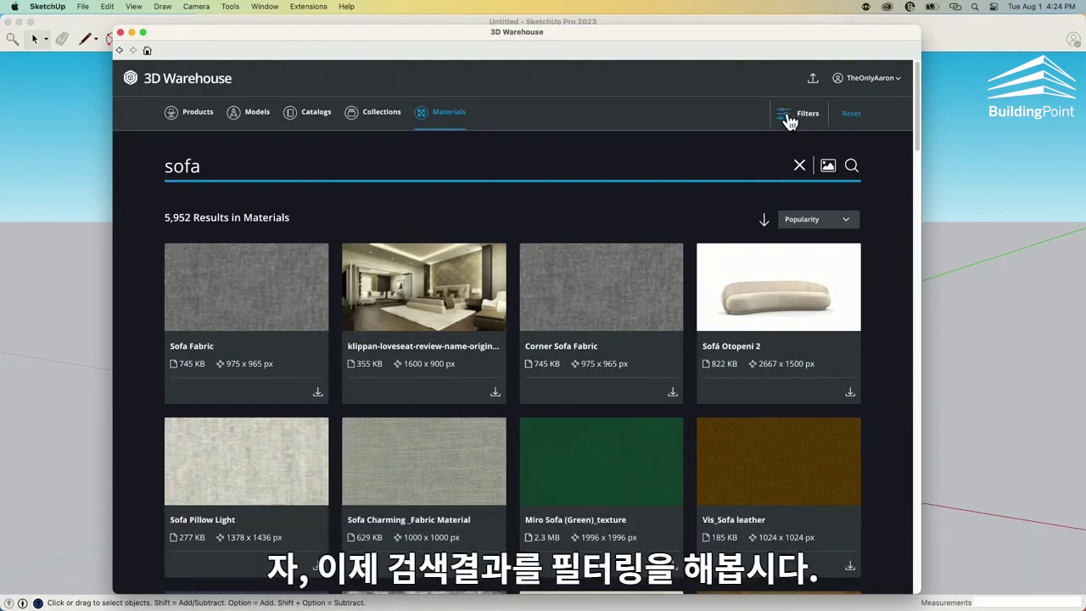
# Filter the sofa results in Models to the Furniture category and Residential subcategory
pyautogui.click(253, 113)
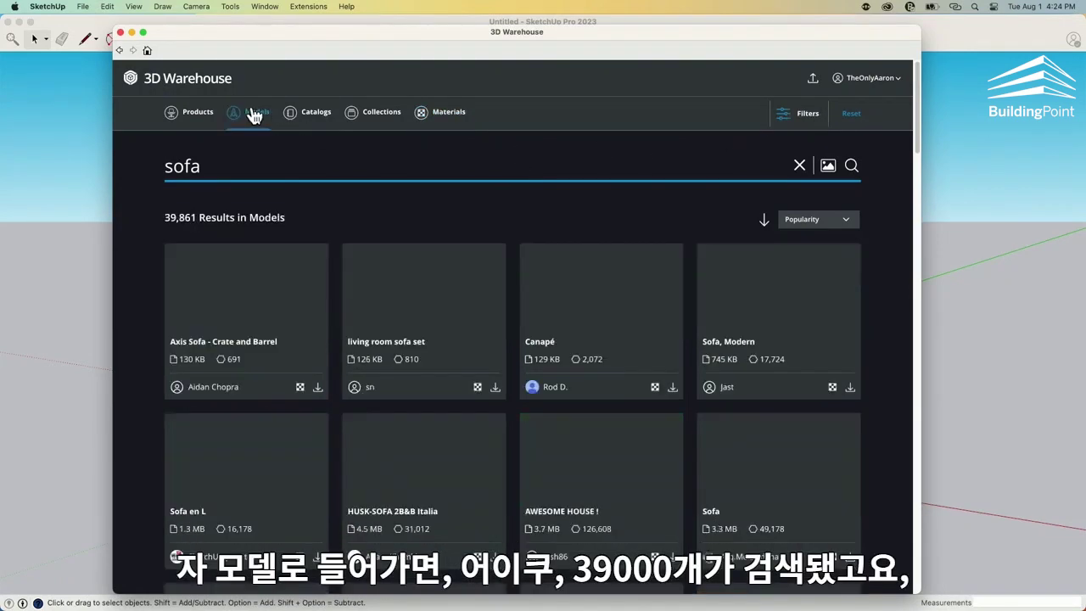
pyautogui.click(796, 117)
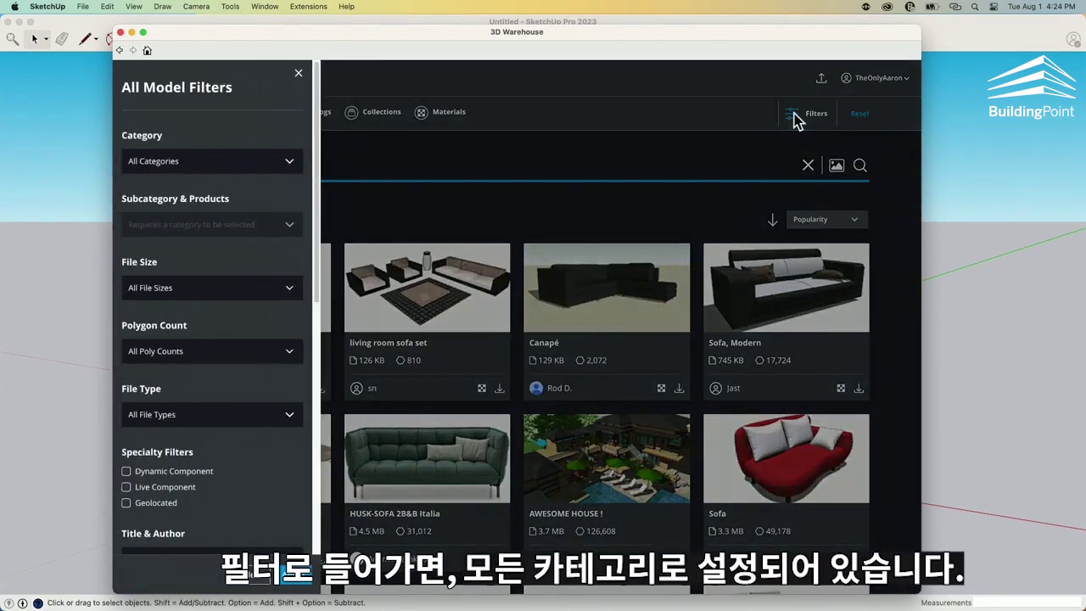
pyautogui.click(270, 169)
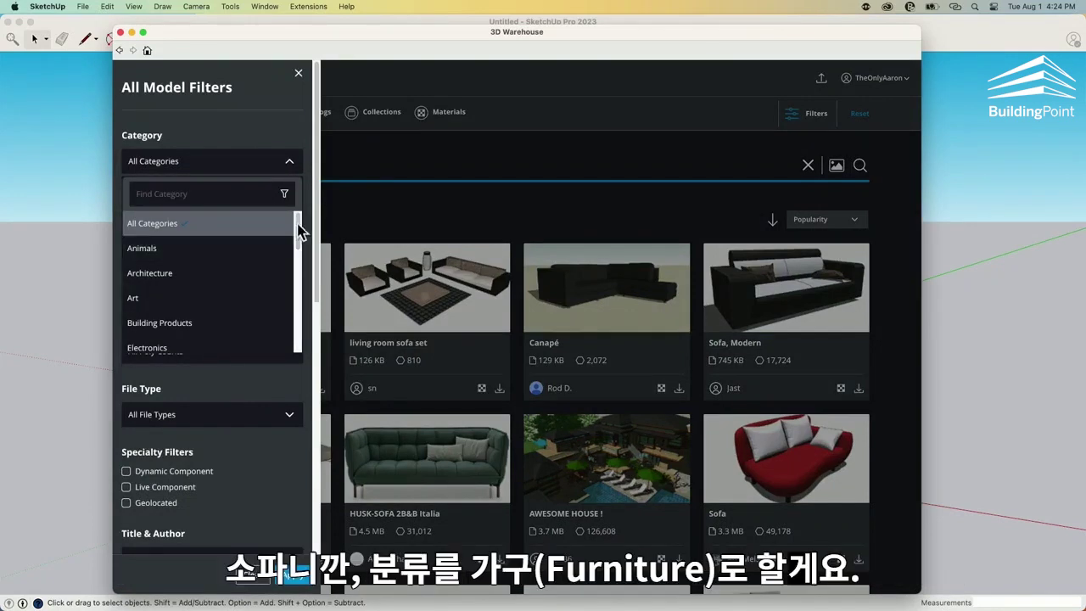
pyautogui.moveTo(296, 219); pyautogui.dragTo(290, 278)
pyautogui.click(172, 251)
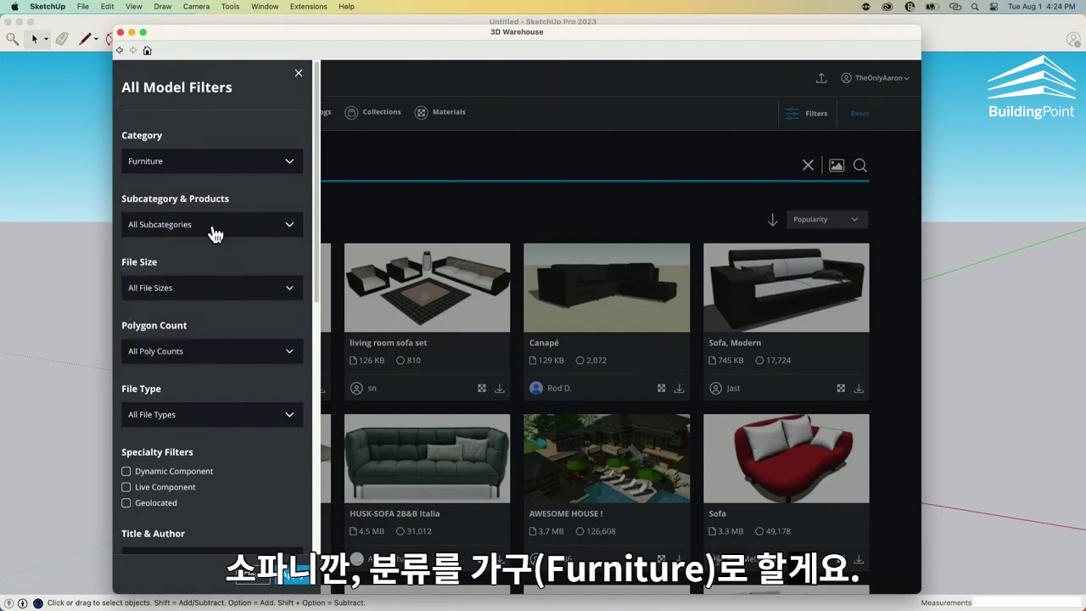
pyautogui.click(215, 234)
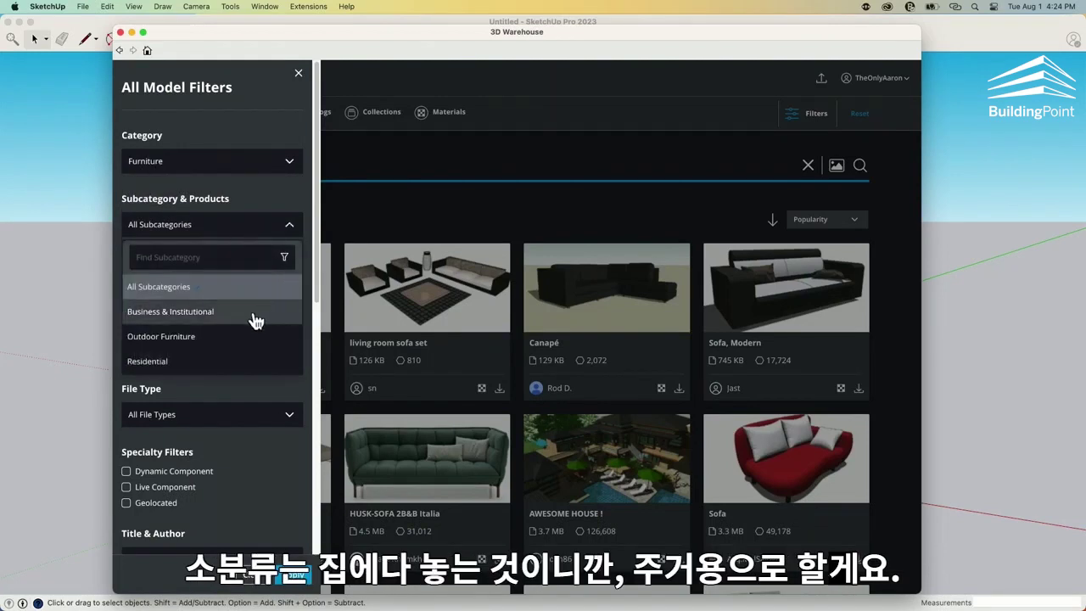
pyautogui.click(146, 362)
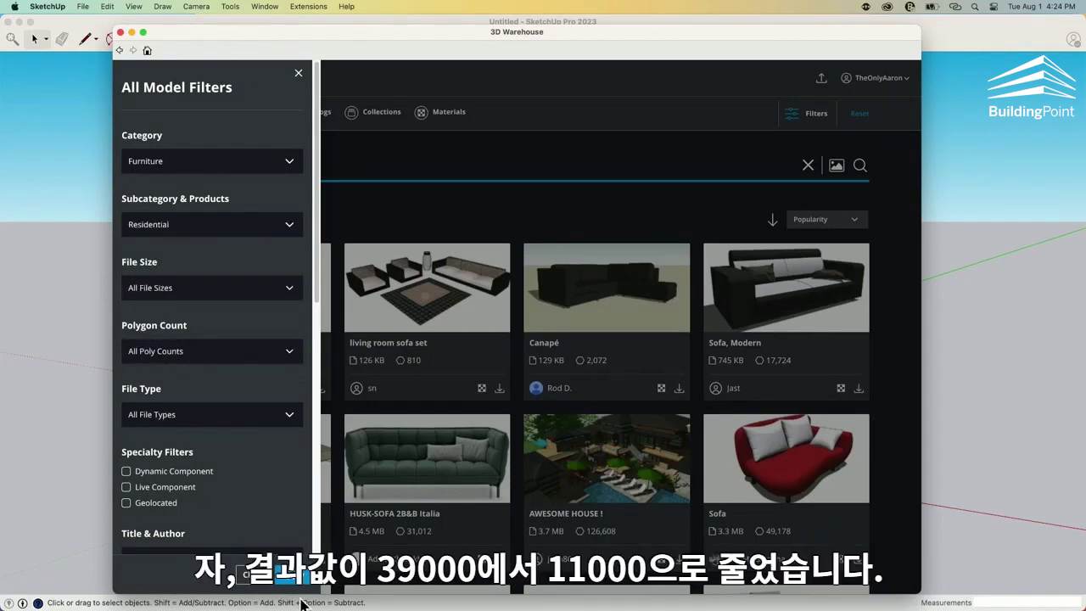
pyautogui.click(289, 579)
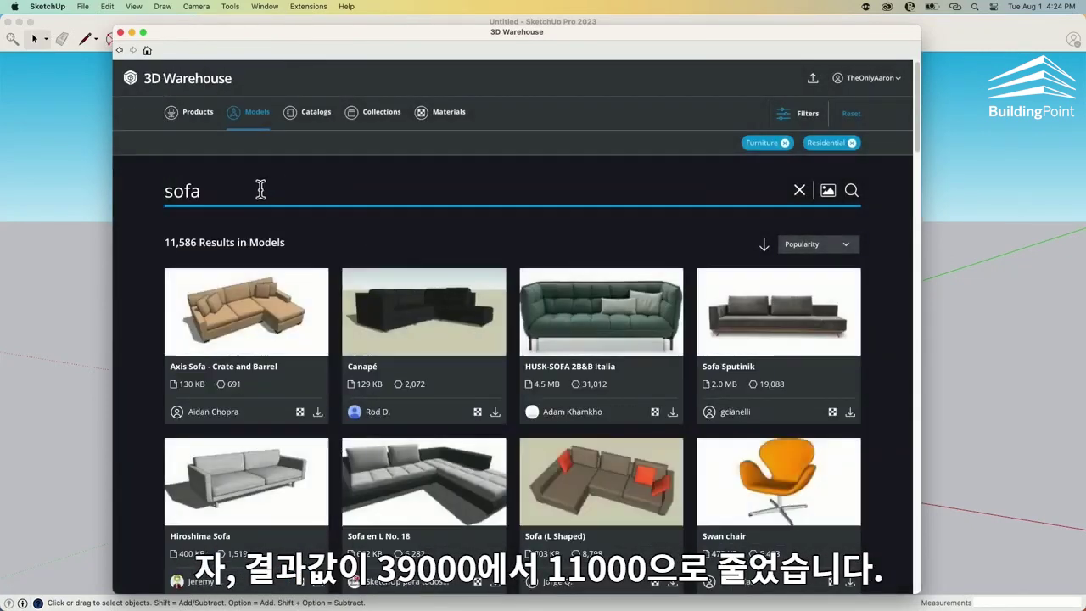
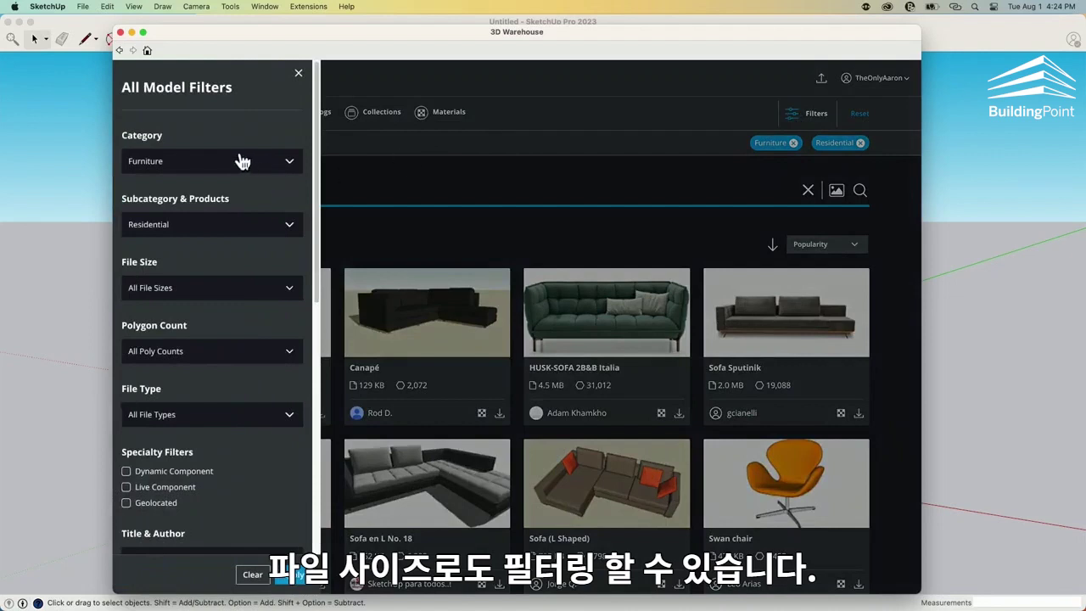
# Set the model filter's file size to up to 25 MB
pyautogui.click(270, 291)
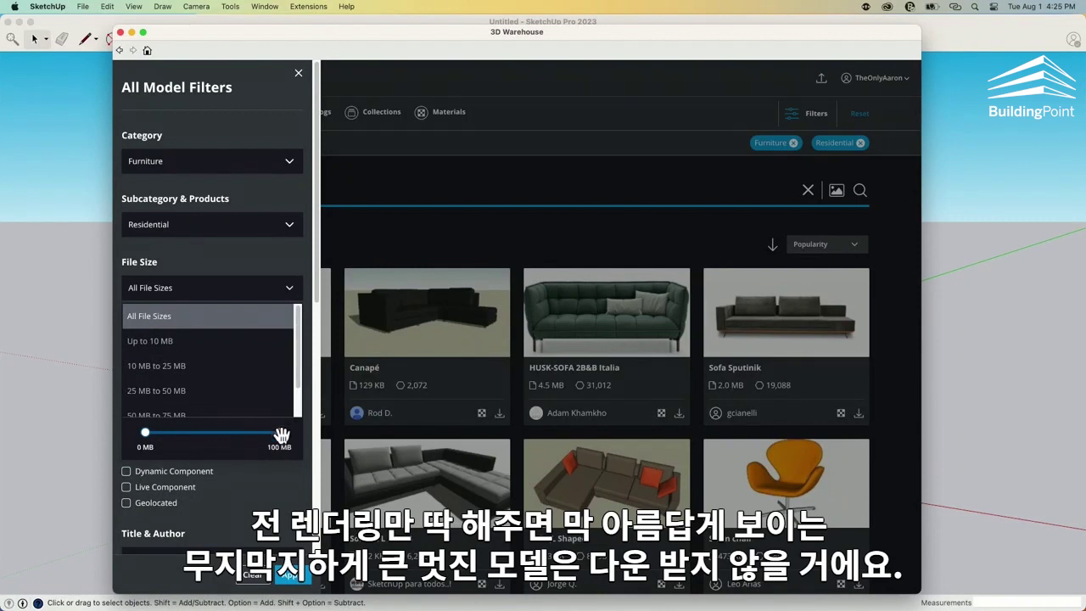
pyautogui.moveTo(280, 434); pyautogui.dragTo(183, 427)
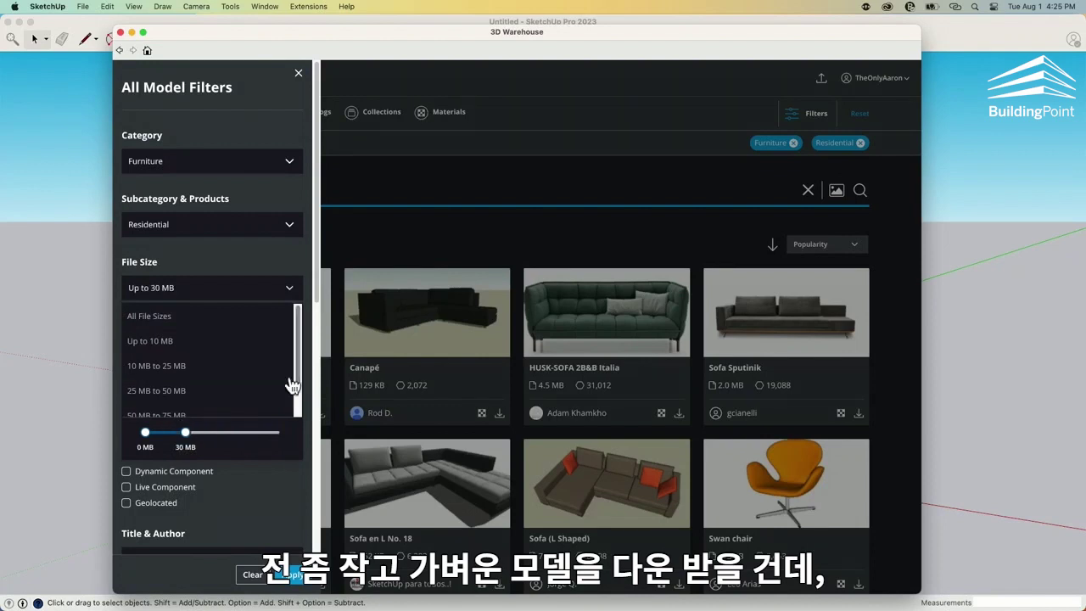
pyautogui.scroll(-1, 242, 371)
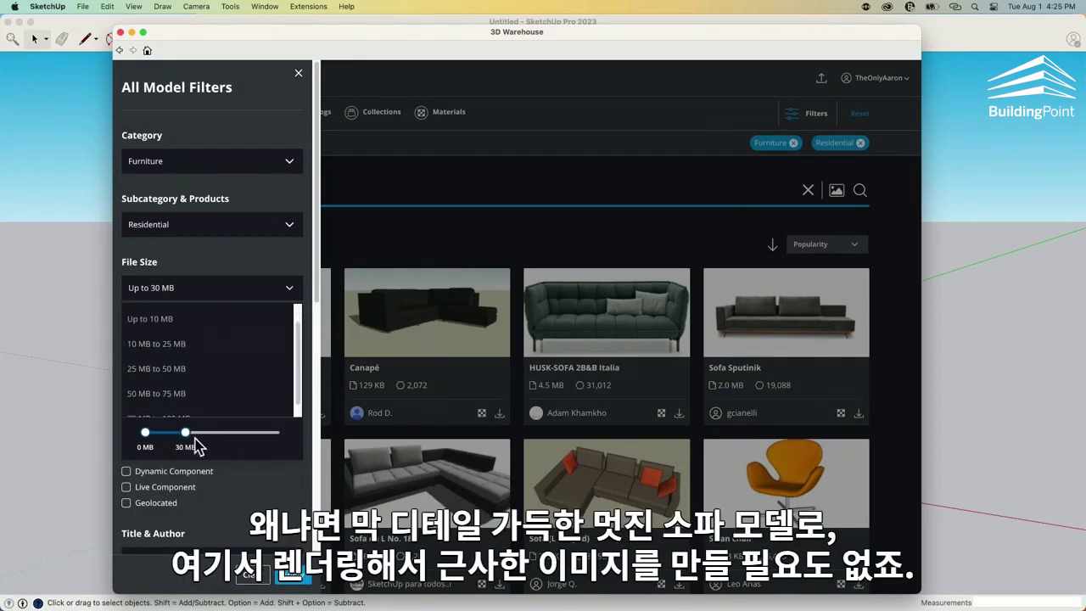
pyautogui.moveTo(183, 432); pyautogui.dragTo(177, 433)
pyautogui.click(248, 267)
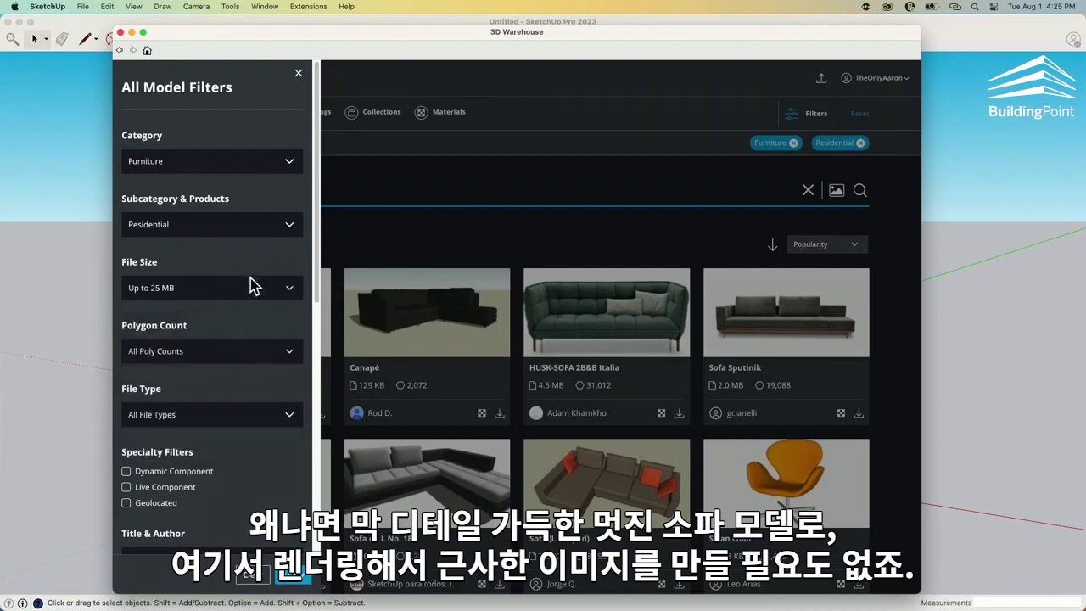
# Set the model filter's polygon count to up to 20K
pyautogui.click(222, 353)
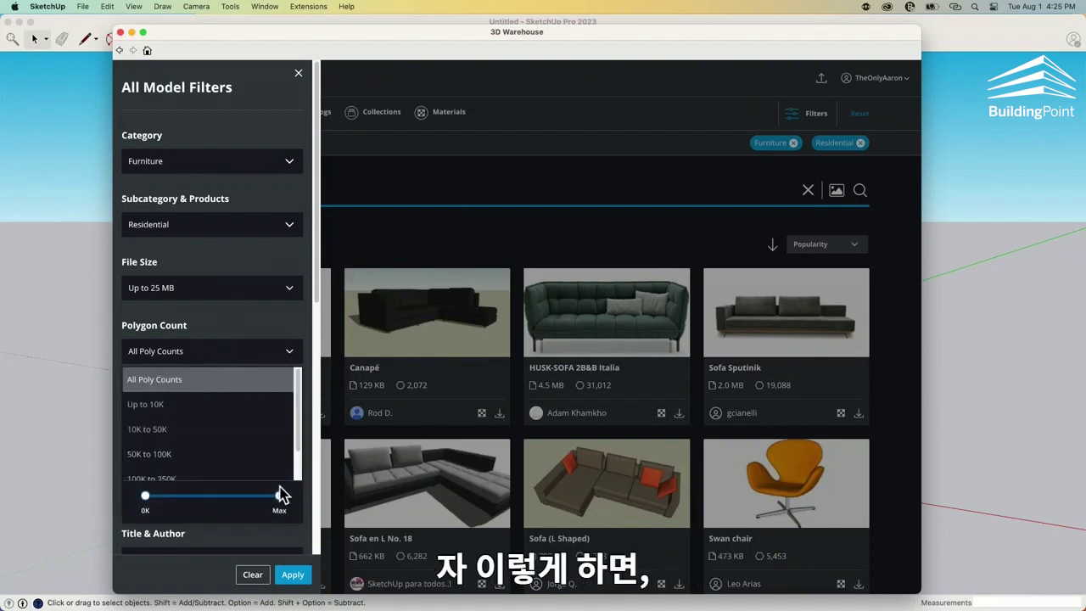
pyautogui.moveTo(278, 494); pyautogui.dragTo(193, 494)
pyautogui.scroll(-1, 201, 440)
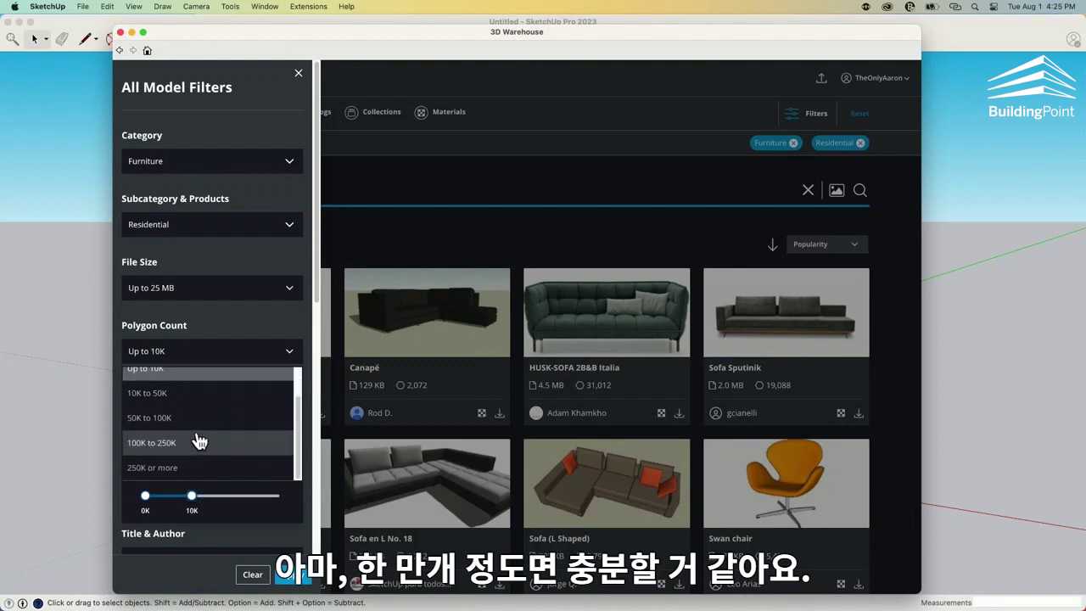
pyautogui.moveTo(191, 493); pyautogui.dragTo(204, 493)
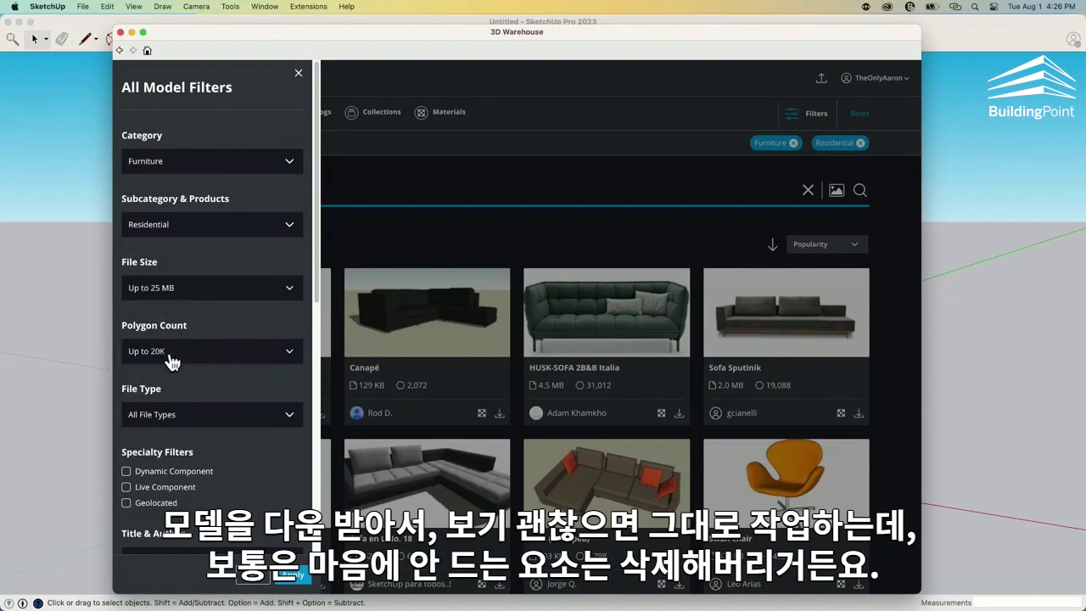
# Review the SketchUp versions and other formats offered by the file type filter, without choosing one
pyautogui.click(227, 418)
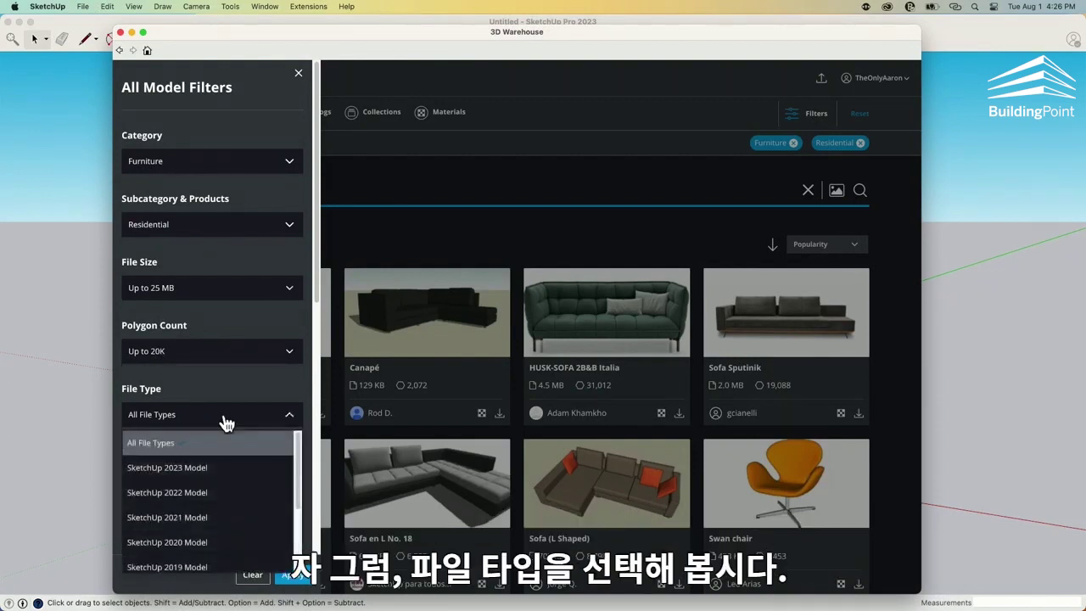
pyautogui.scroll(-3, 259, 482)
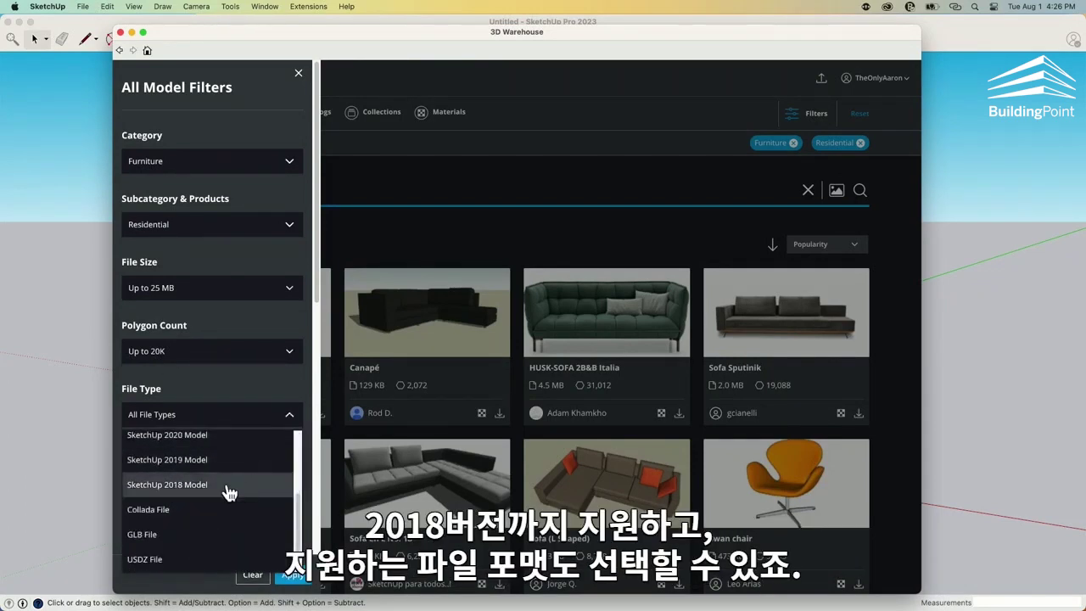
pyautogui.scroll(2, 180, 492)
pyautogui.scroll(-2, 180, 501)
pyautogui.click(217, 397)
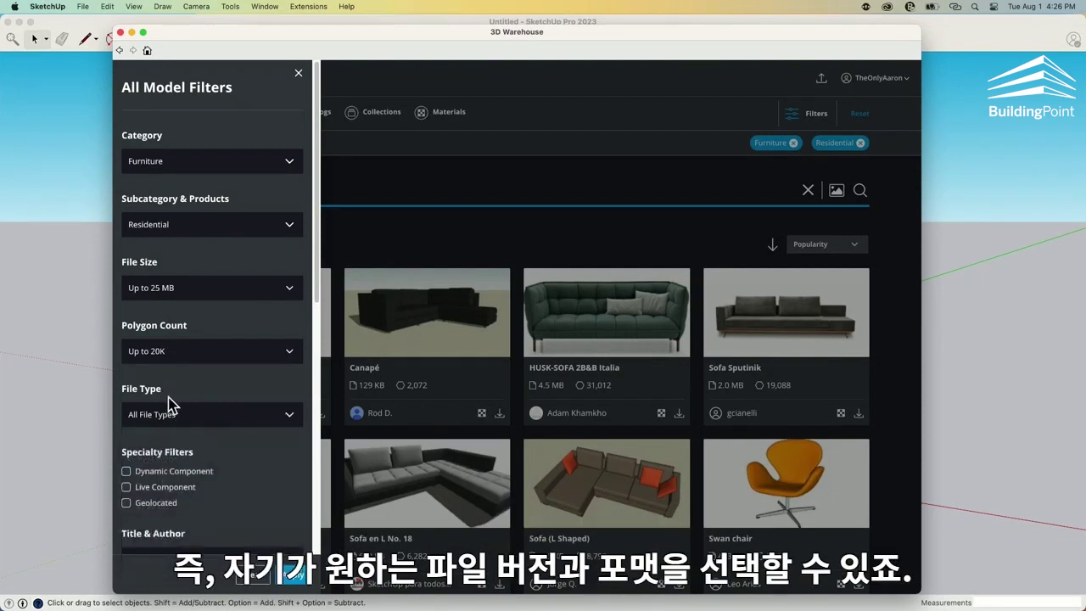
# Look over the specialty, title, author and date filters, and apply the chosen filters to the sofa models
pyautogui.scroll(-1, 260, 454)
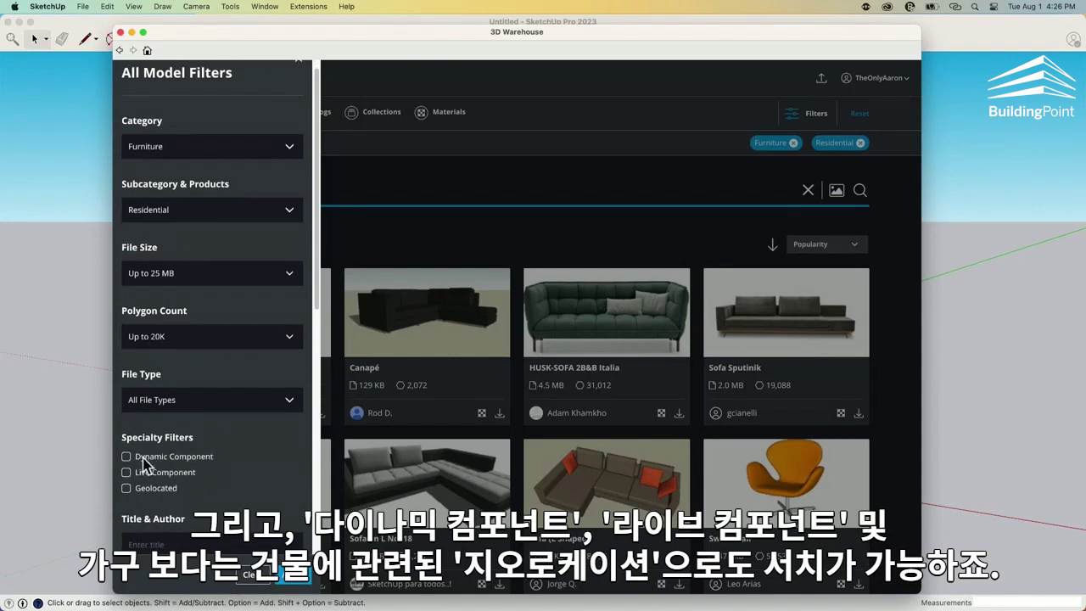
pyautogui.scroll(-3, 212, 477)
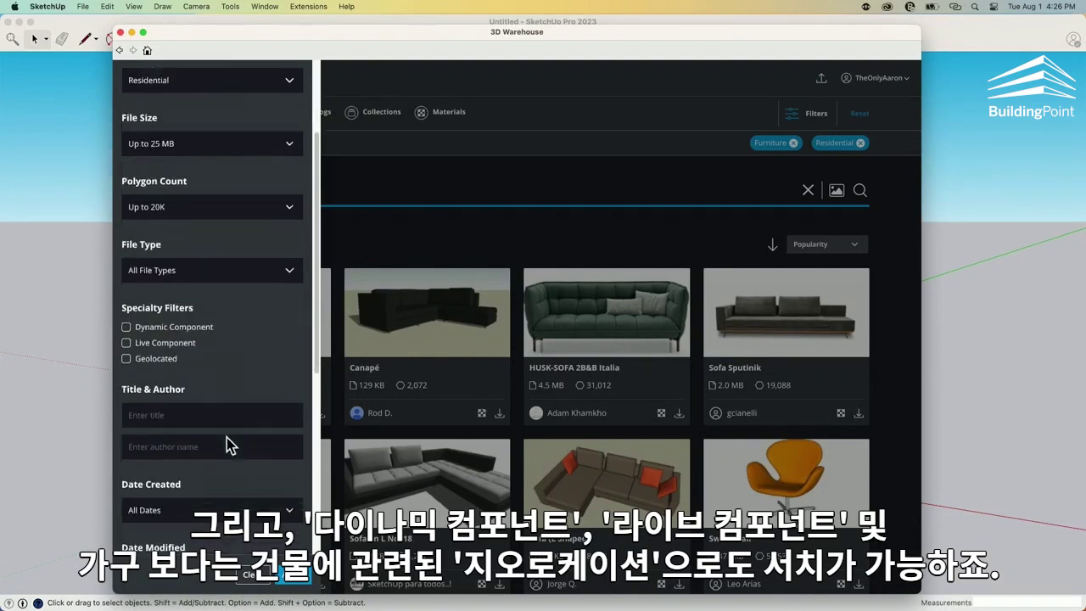
pyautogui.scroll(-1, 213, 408)
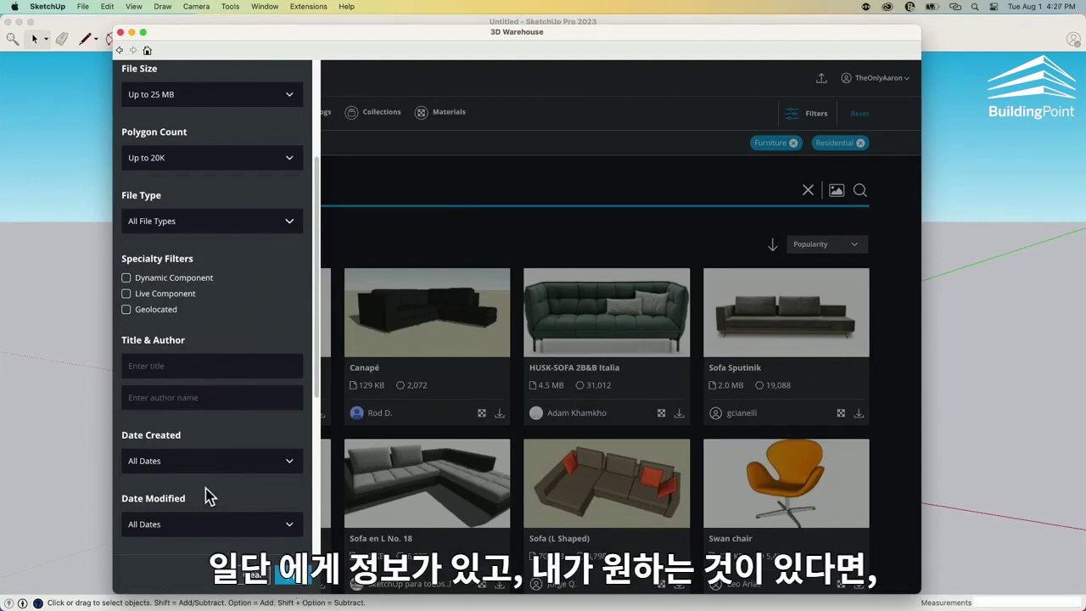
pyautogui.click(292, 575)
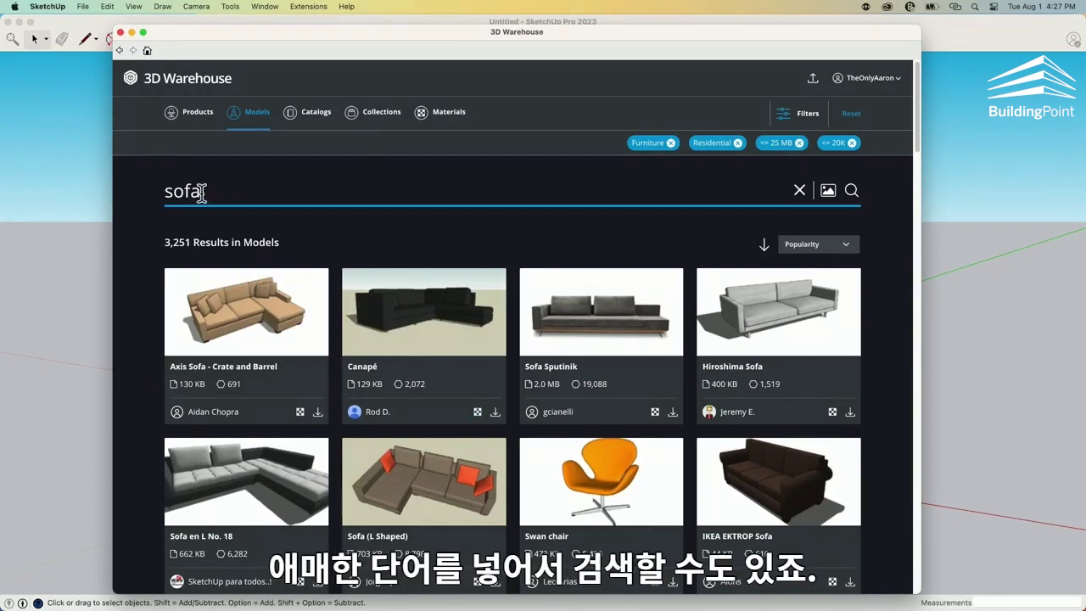
pyautogui.moveTo(201, 192); pyautogui.dragTo(163, 192)
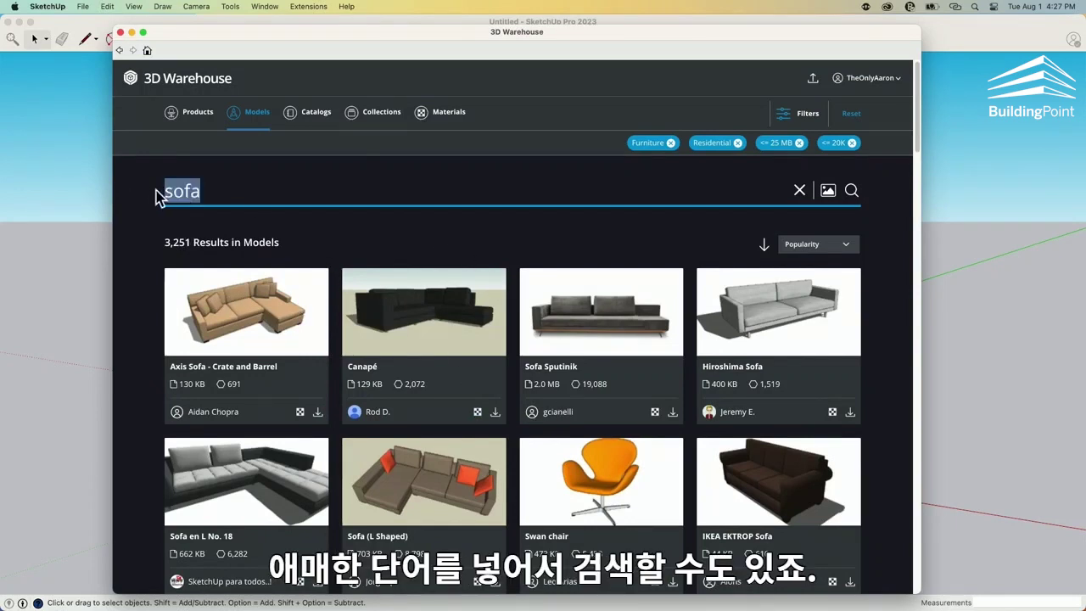
pyautogui.click(225, 194)
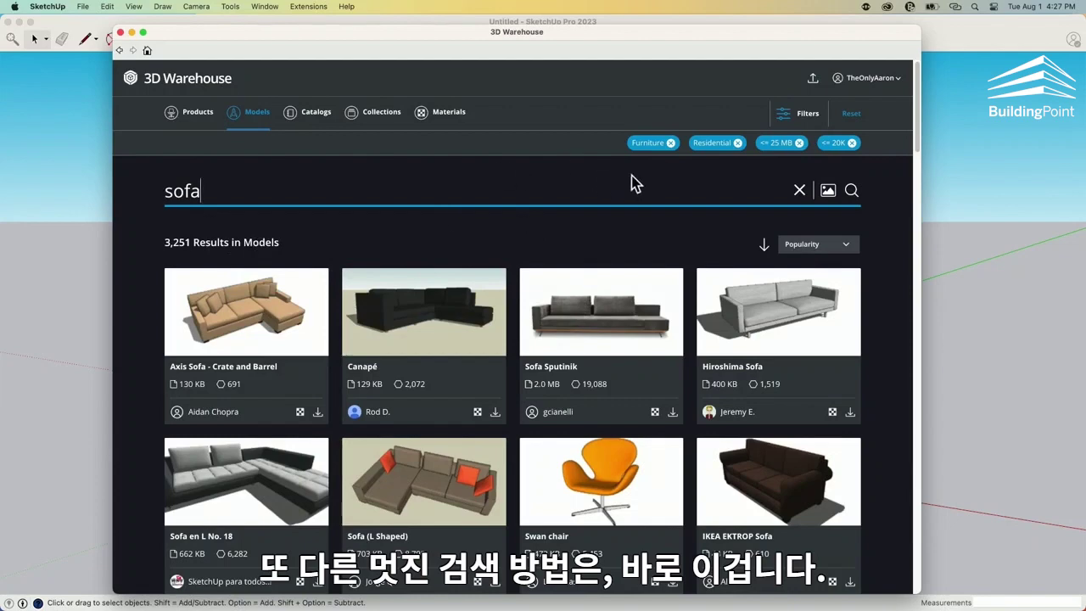
# Run a reverse image search with Modern-Sofa.webp and browse the matching products and models
pyautogui.click(829, 192)
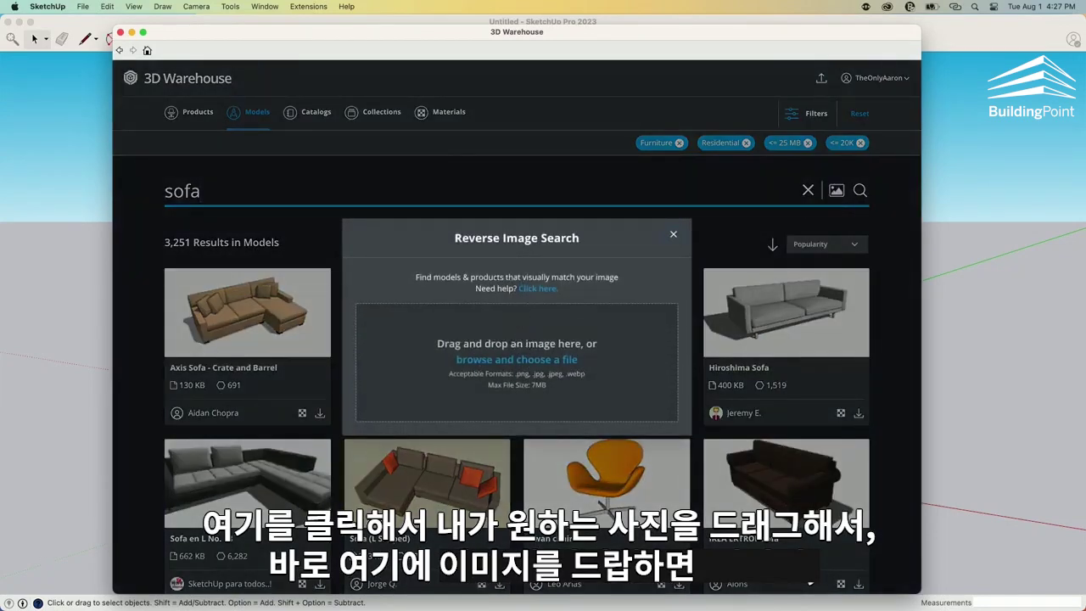
pyautogui.moveTo(6, 604); pyautogui.dragTo(529, 335)
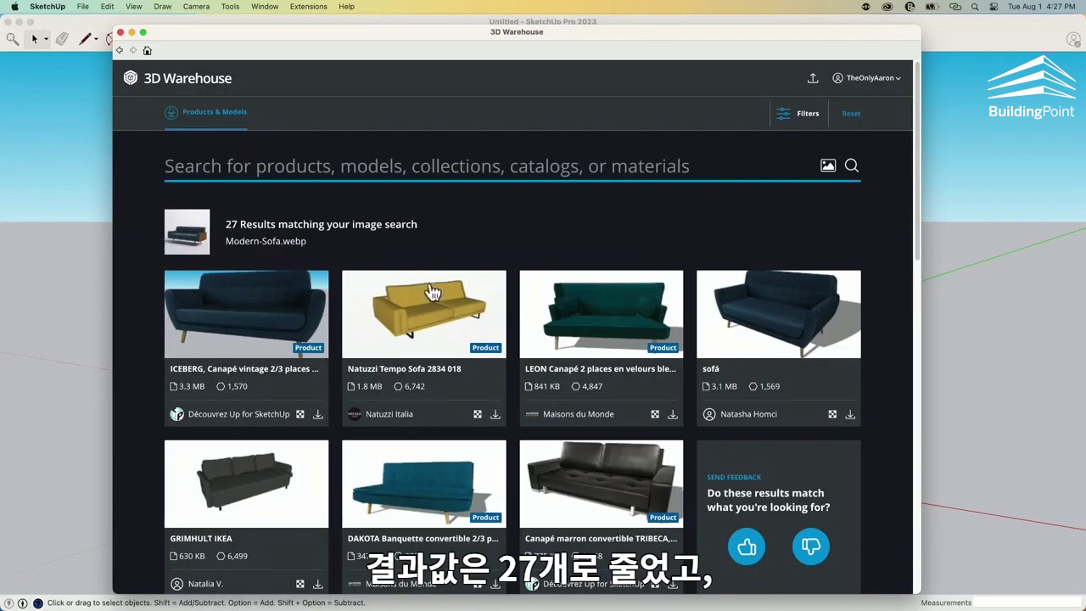
pyautogui.scroll(-5, 432, 291)
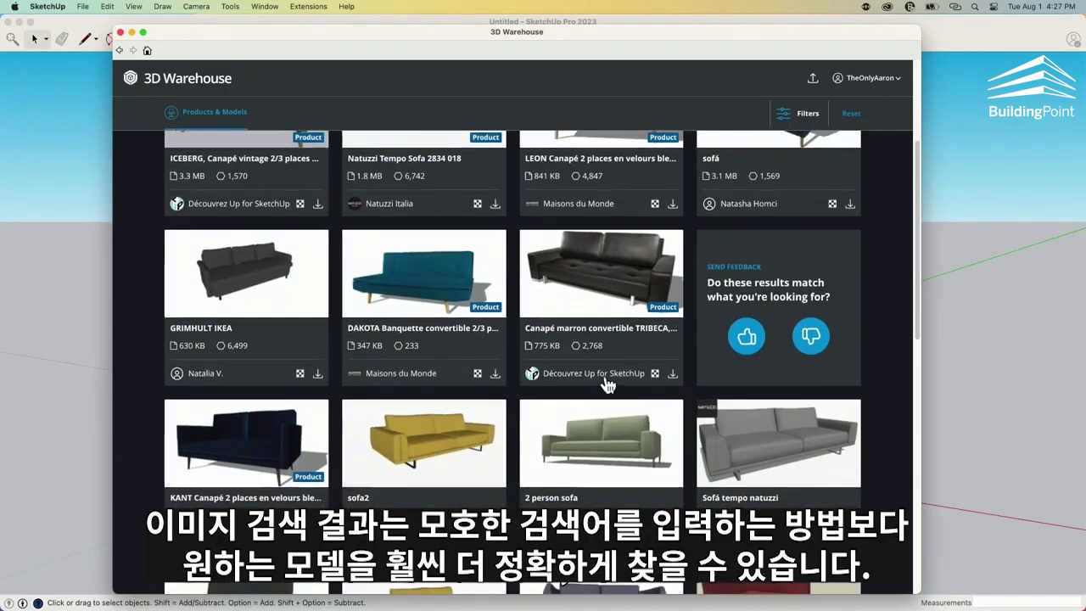
pyautogui.scroll(-8, 492, 381)
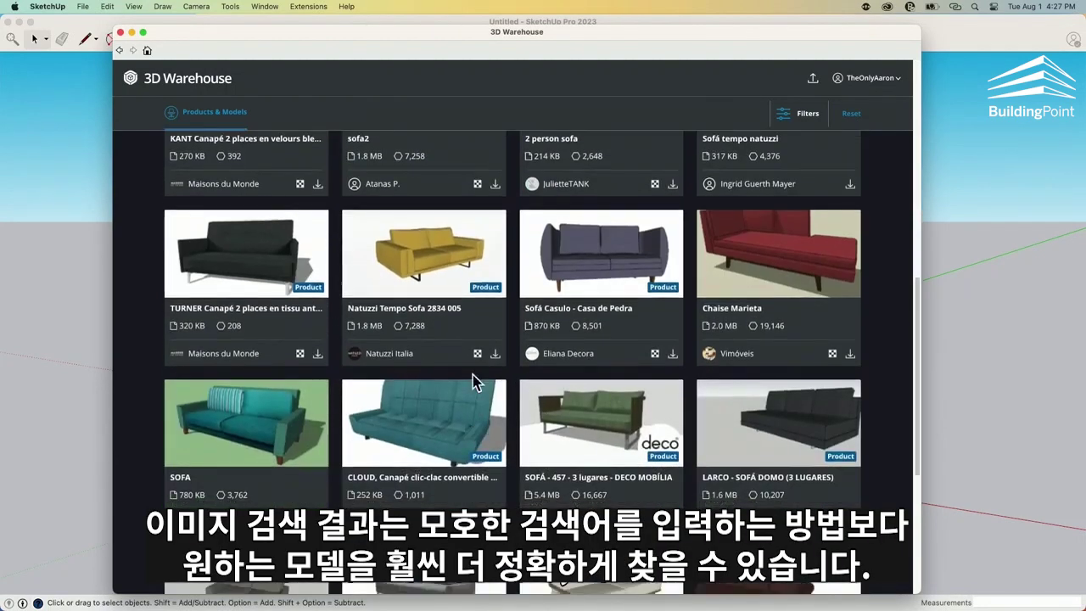
# Look through the sofas matching Modern-Sofa.webp, comparing their shapes and card details with the reference image
pyautogui.scroll(-6, 379, 377)
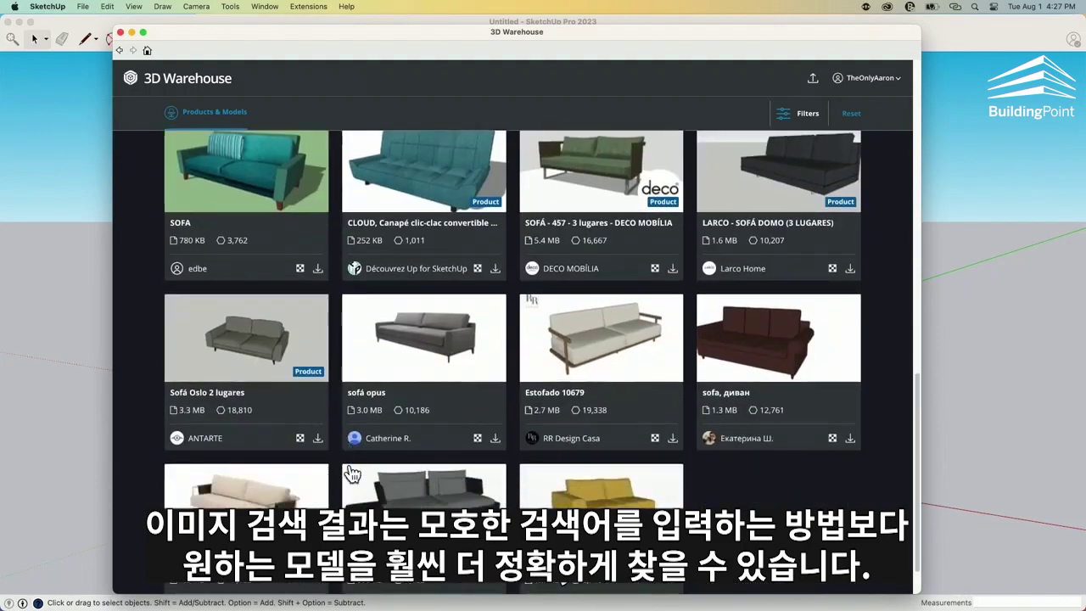
pyautogui.scroll(5, 351, 474)
pyautogui.scroll(10, 352, 474)
pyautogui.scroll(3, 351, 474)
pyautogui.scroll(-1, 450, 365)
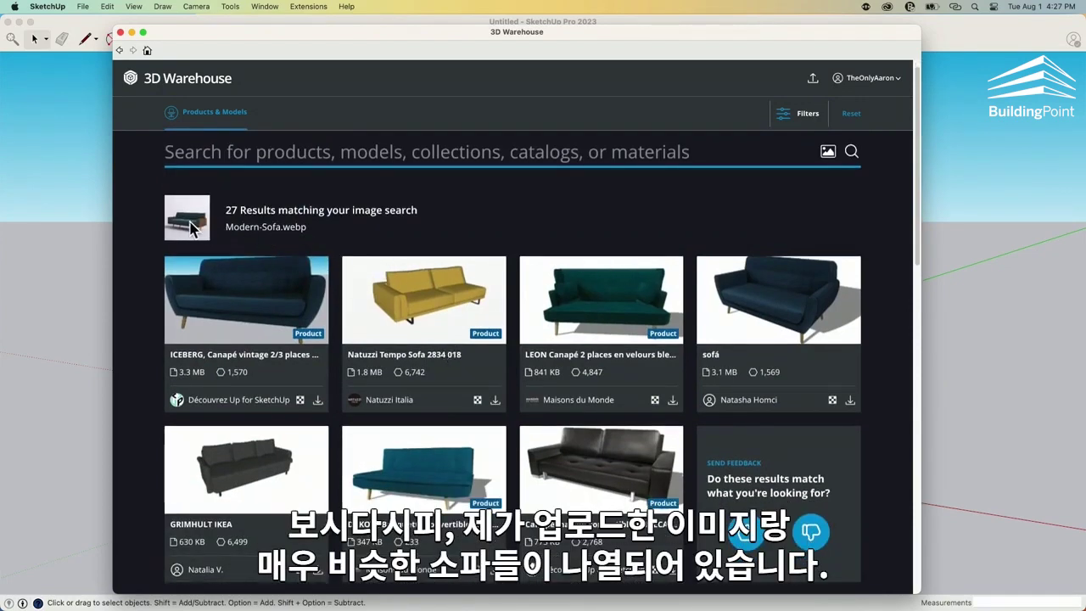
pyautogui.scroll(-5, 451, 381)
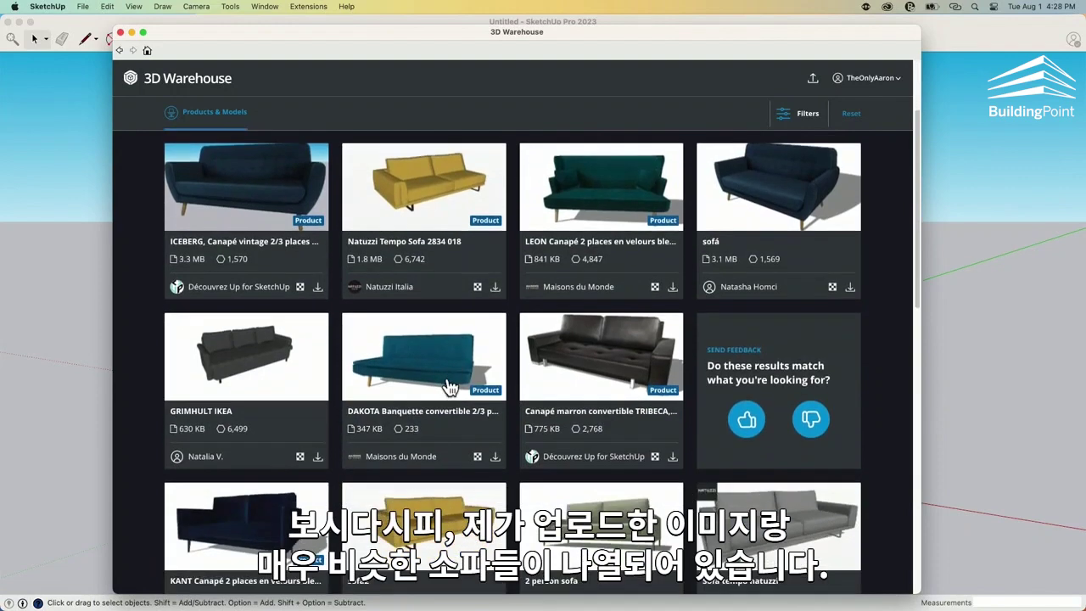
pyautogui.scroll(5, 451, 387)
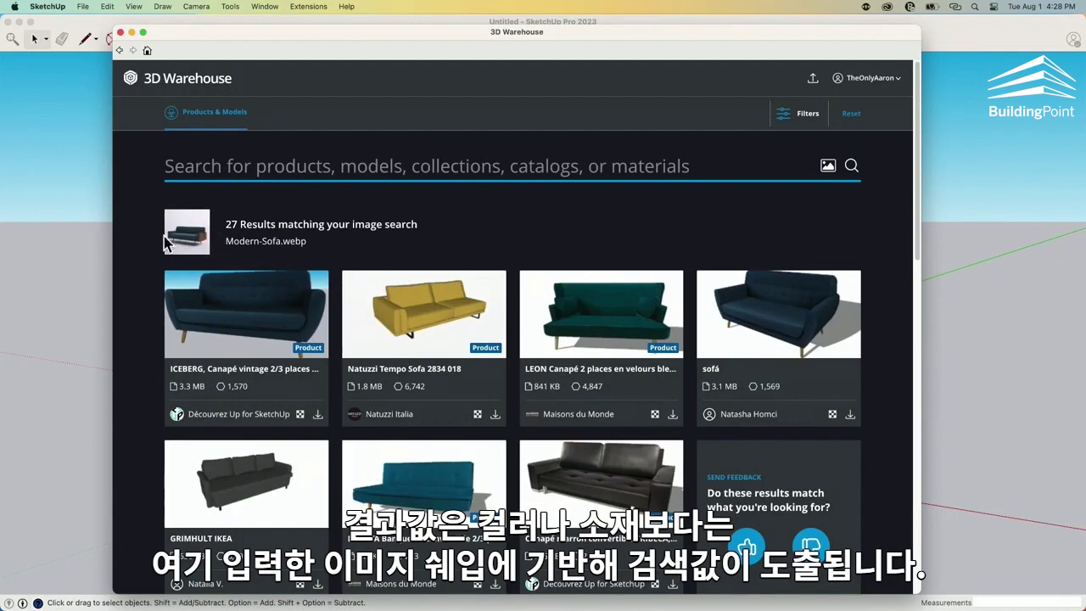
pyautogui.scroll(-1, 498, 339)
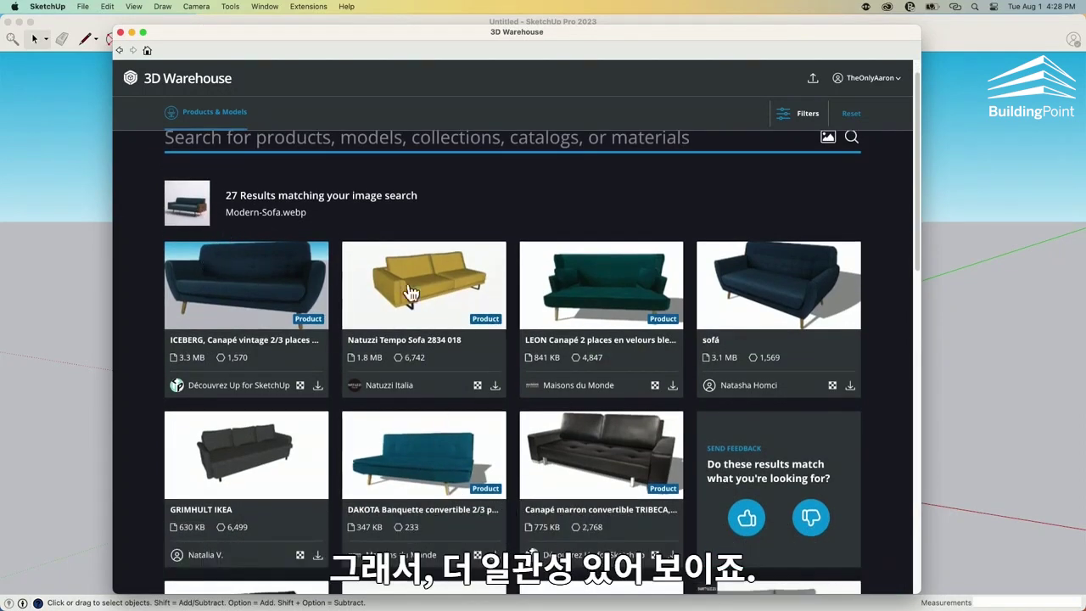
pyautogui.scroll(-1, 327, 338)
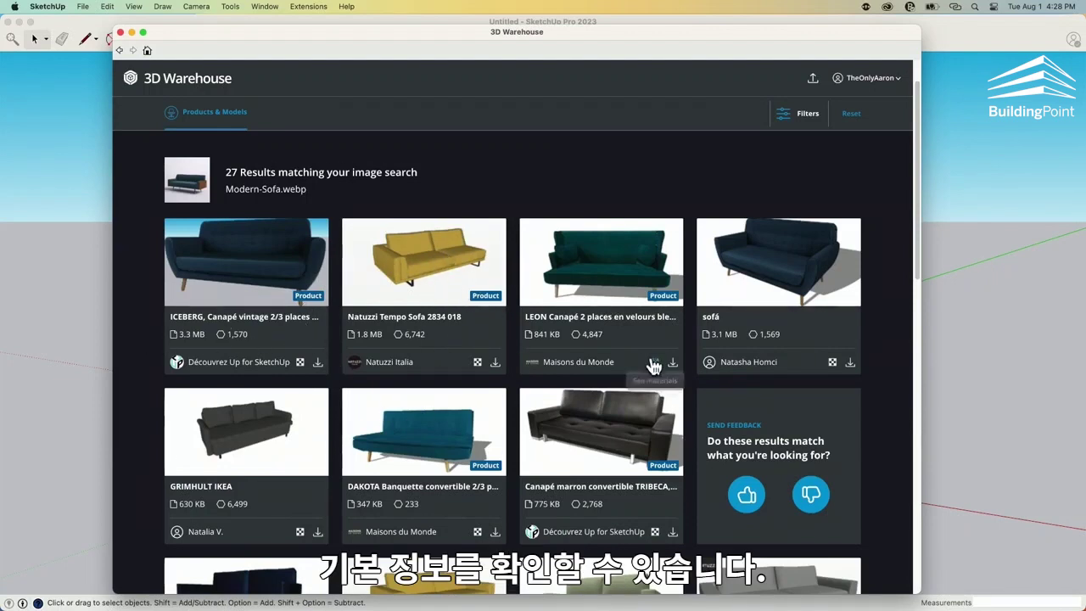
pyautogui.scroll(-1, 348, 331)
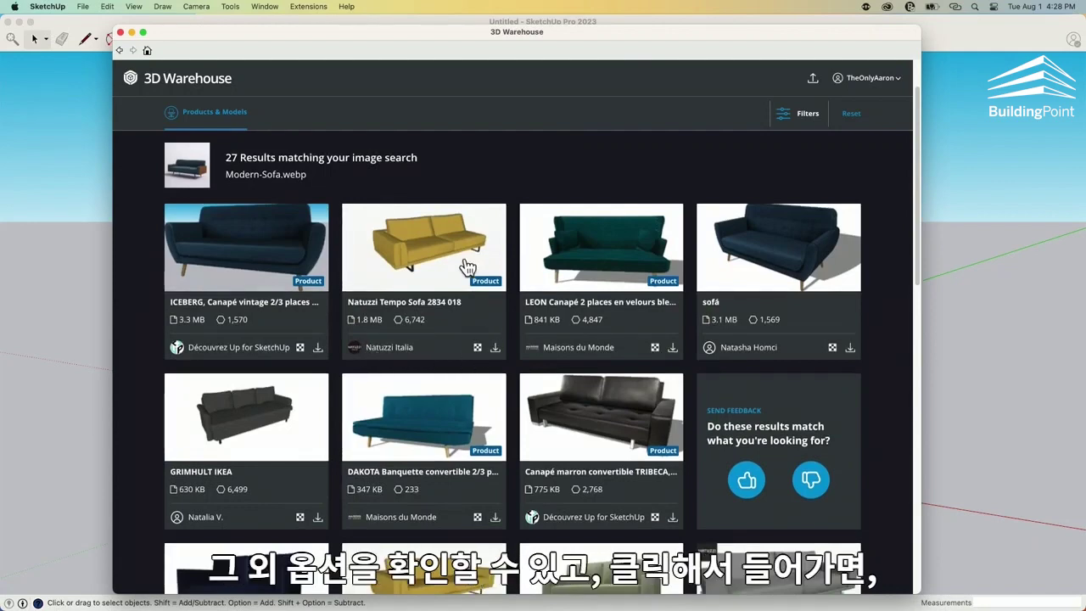
# Open the Natuzzi Tempo Sofa 2834 018 page, inspect its product info and materials, and return to the image search results
pyautogui.click(426, 263)
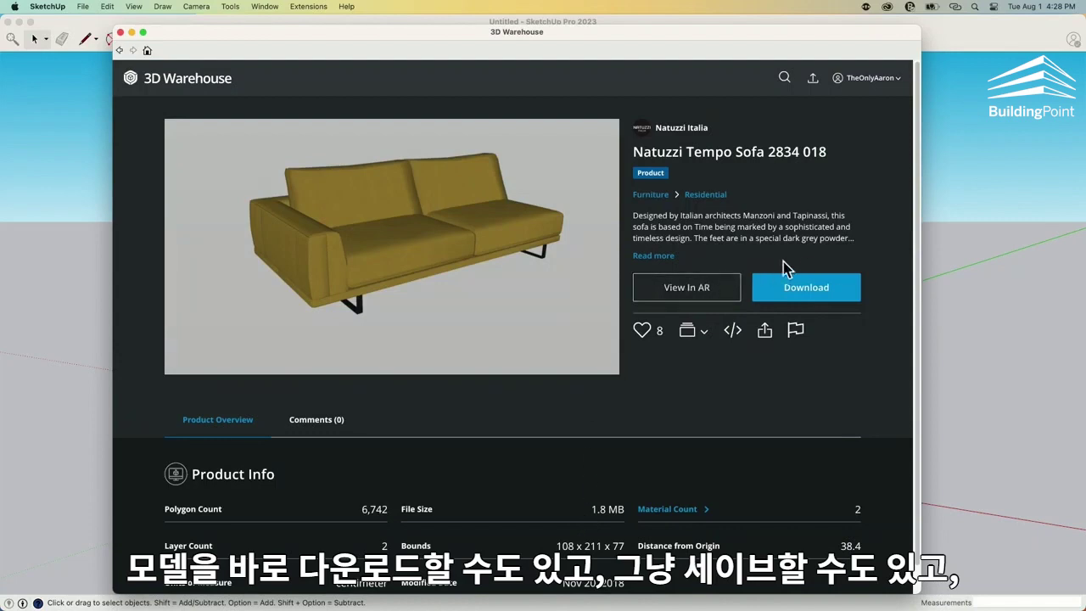
pyautogui.moveTo(540, 375)
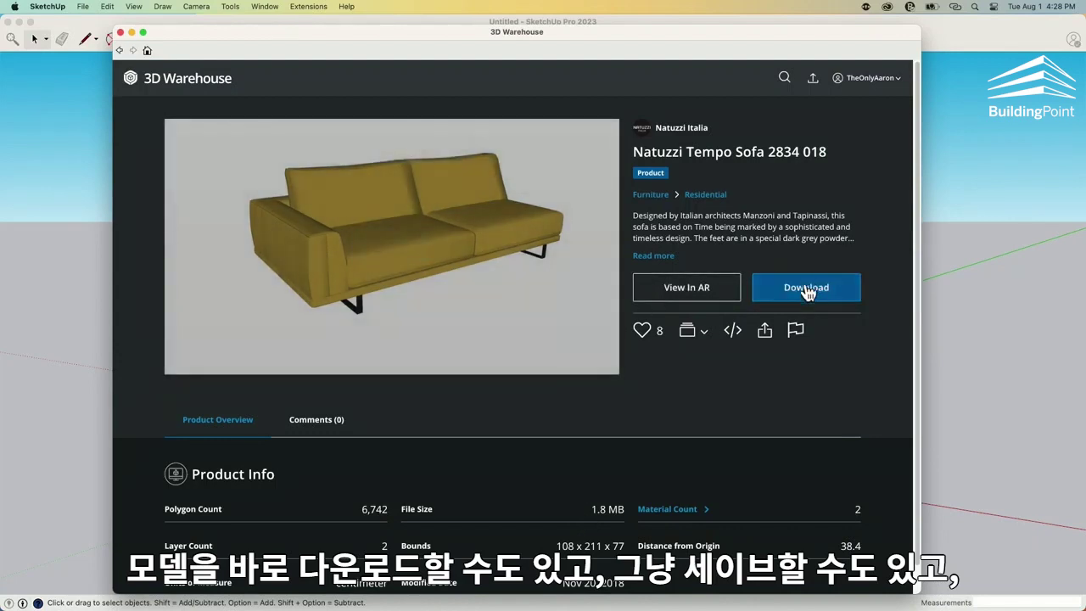
pyautogui.scroll(-1, 484, 440)
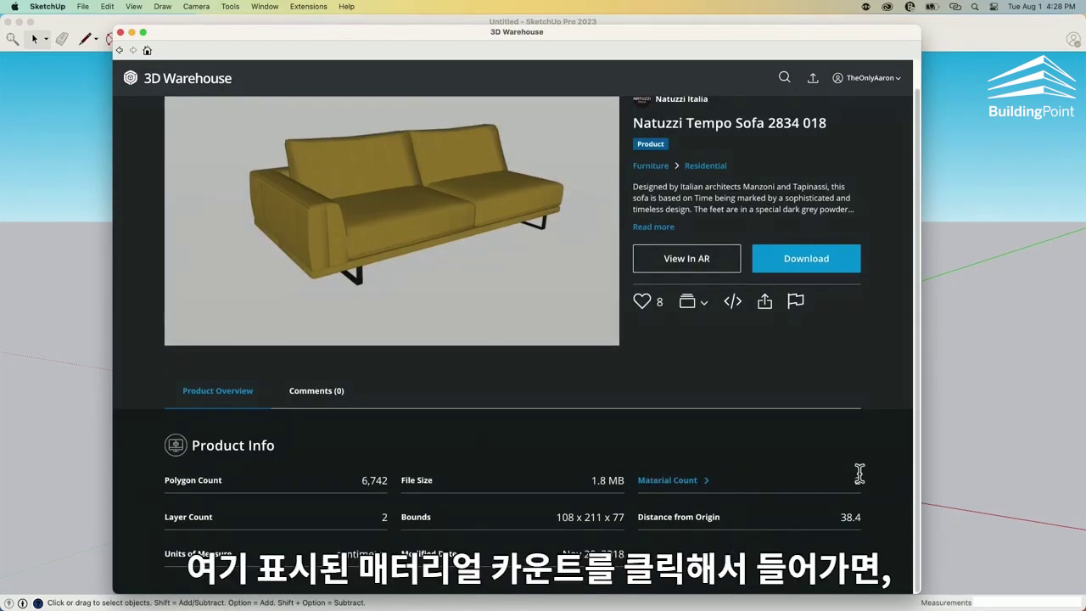
pyautogui.click(695, 486)
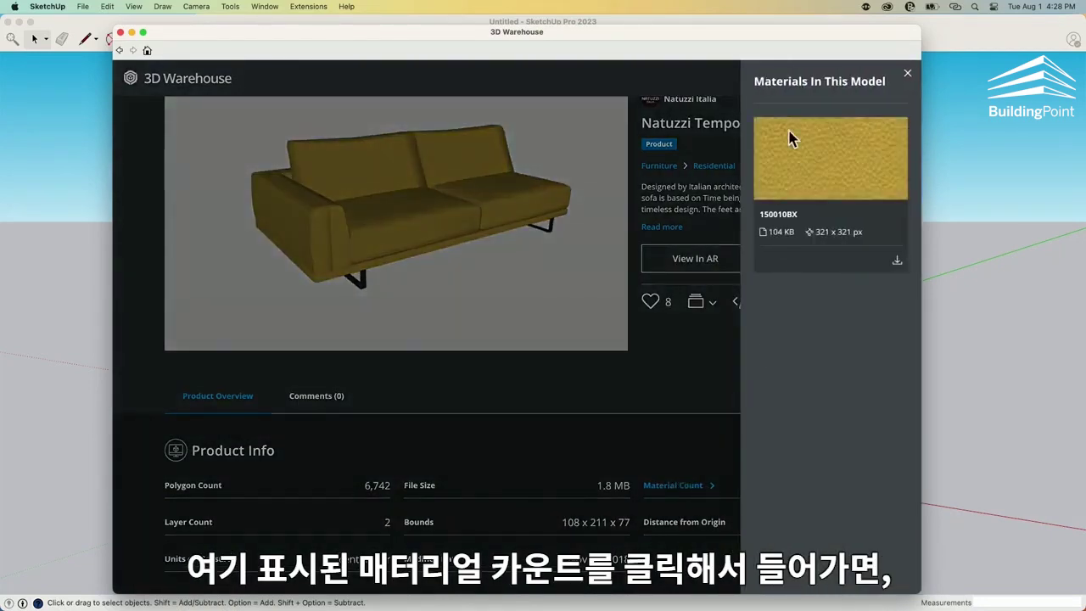
pyautogui.click(701, 420)
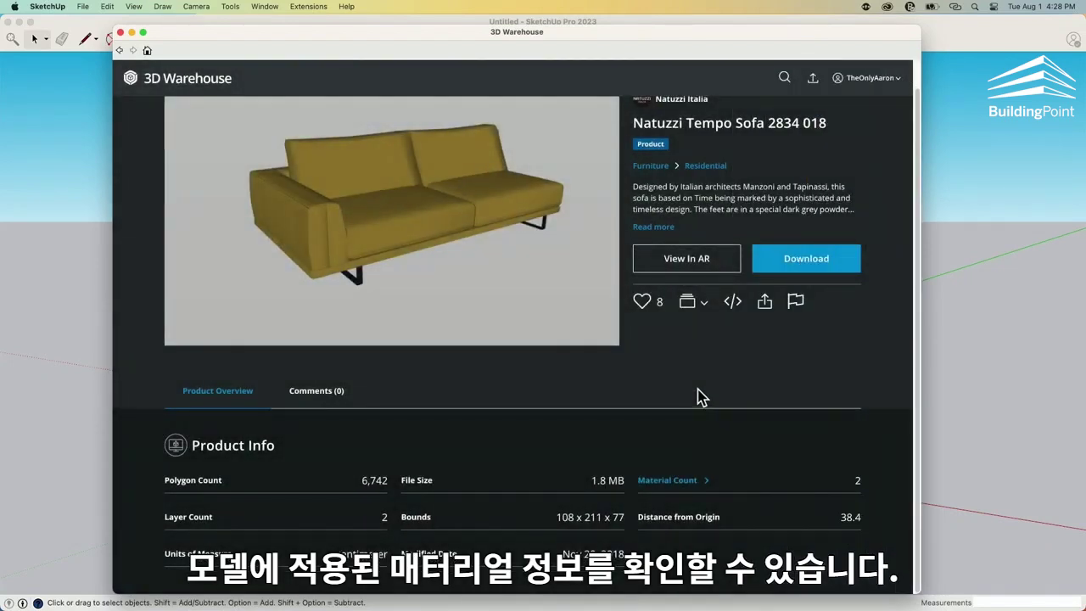
pyautogui.click(119, 51)
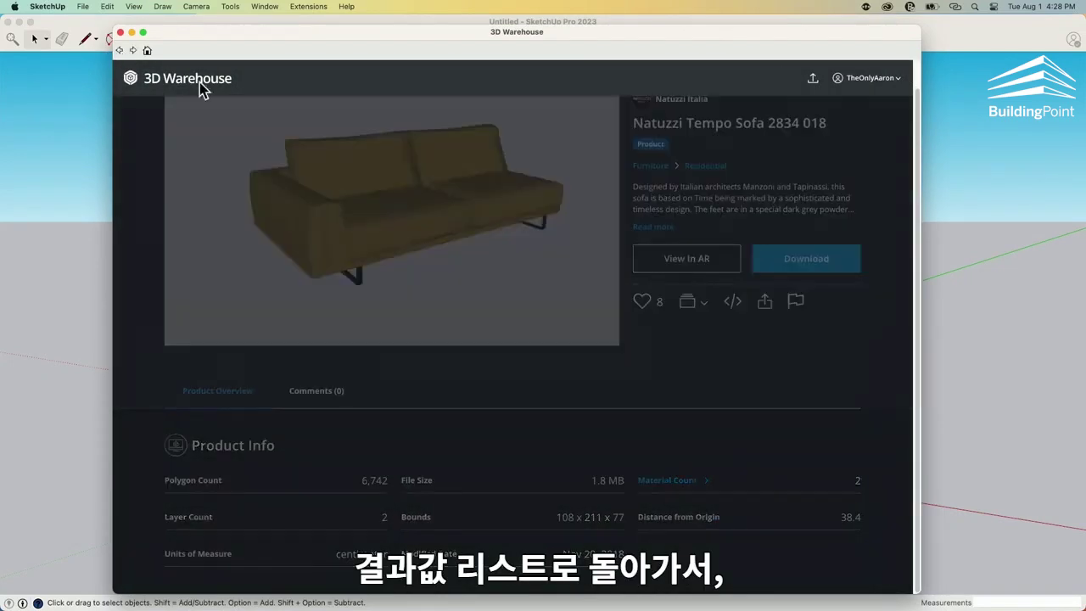
# Inspect the materials of the dark blue "sofá" model directly from the results list, then close the material list
pyautogui.scroll(-4, 472, 458)
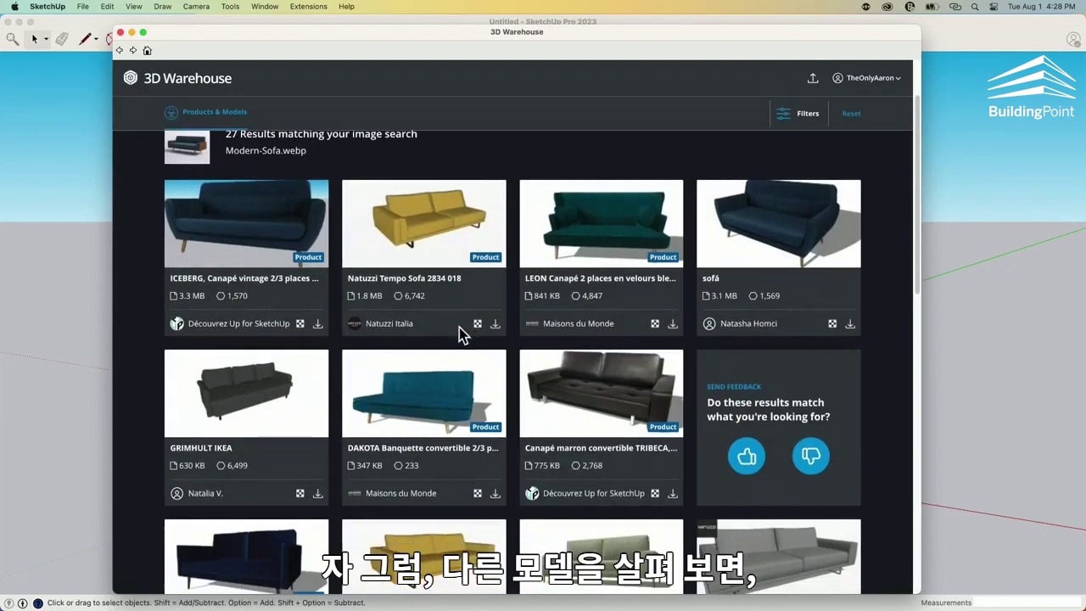
pyautogui.scroll(5, 497, 371)
pyautogui.scroll(-2, 545, 441)
pyautogui.scroll(-2, 544, 442)
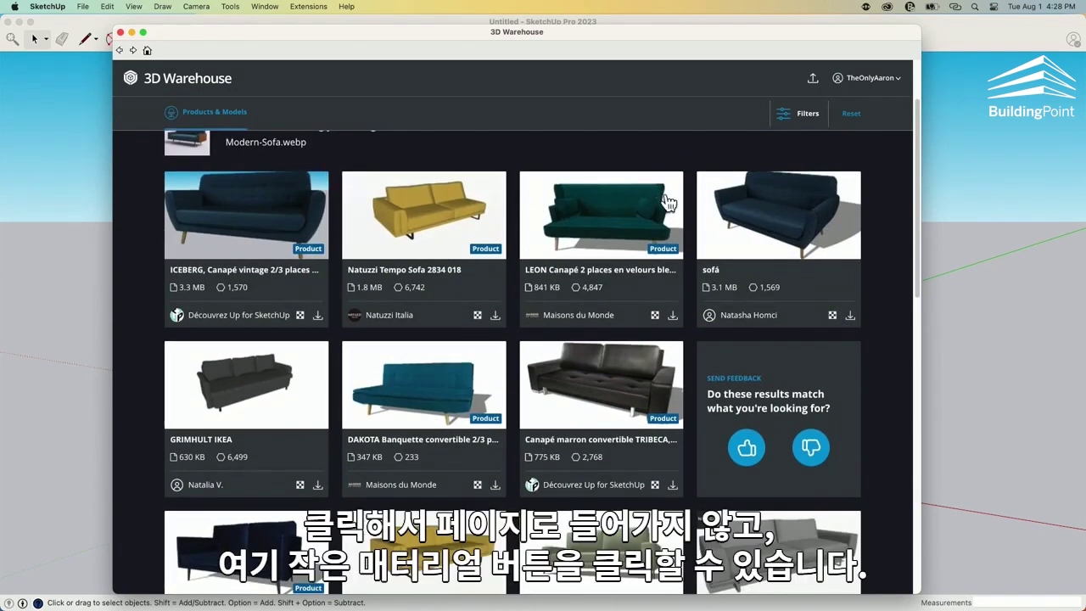
pyautogui.click(832, 315)
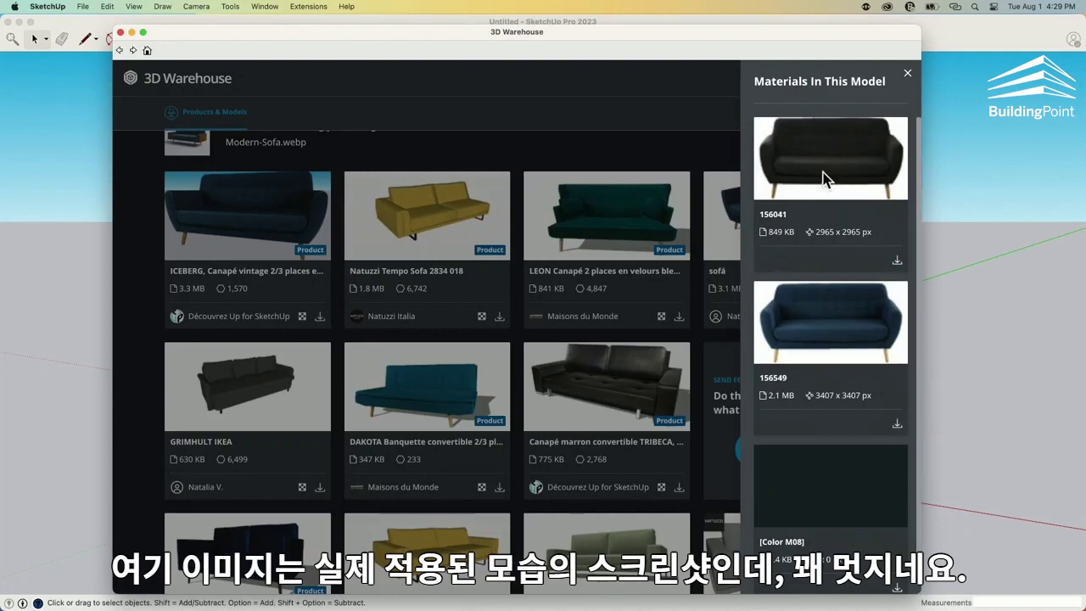
pyautogui.scroll(-1, 804, 314)
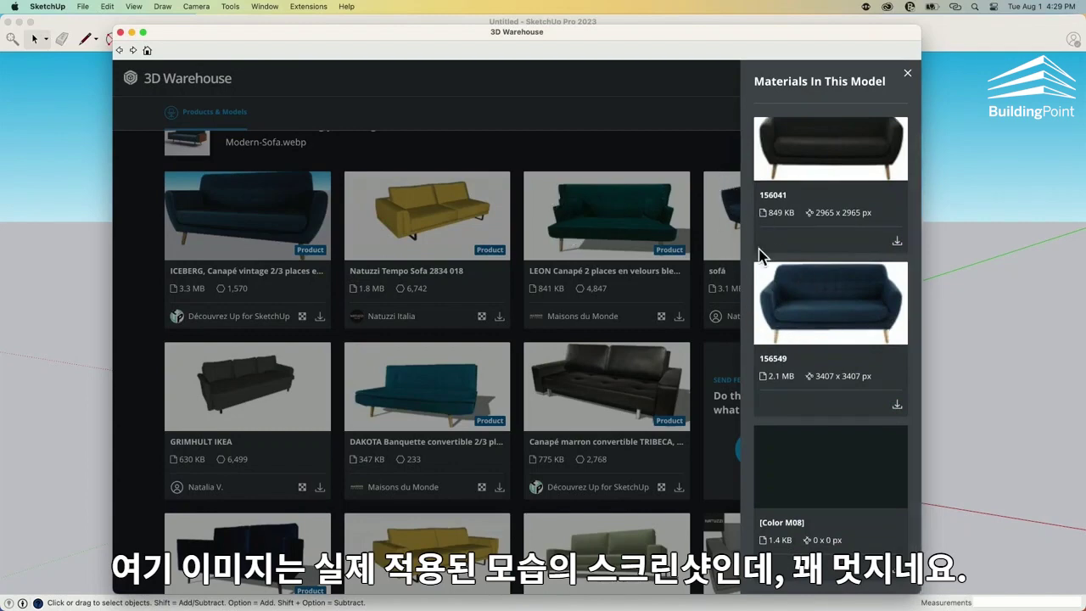
pyautogui.click(694, 163)
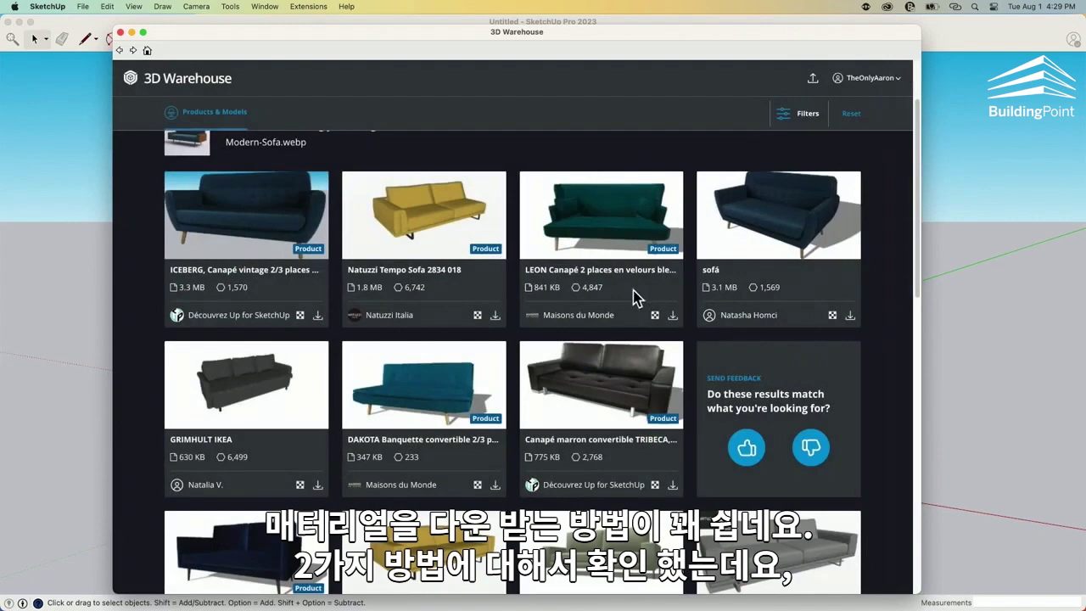
# Inspect the materials of the black leather "Canapé marron convertible TRIBECA" sofa from the results list and close them
pyautogui.scroll(3, 322, 182)
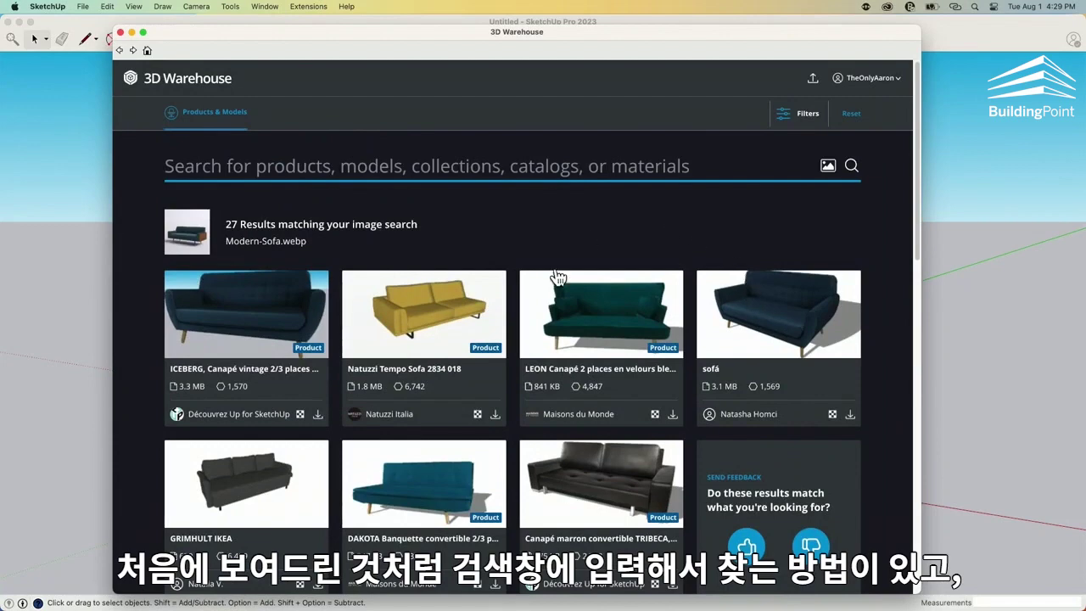
pyautogui.scroll(-9, 488, 428)
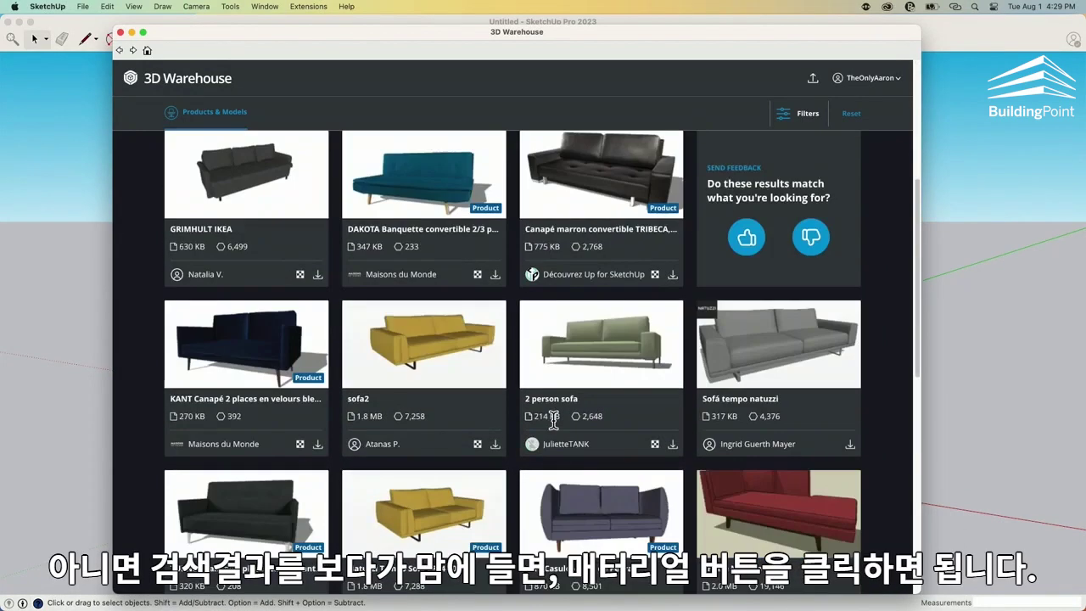
pyautogui.click(656, 274)
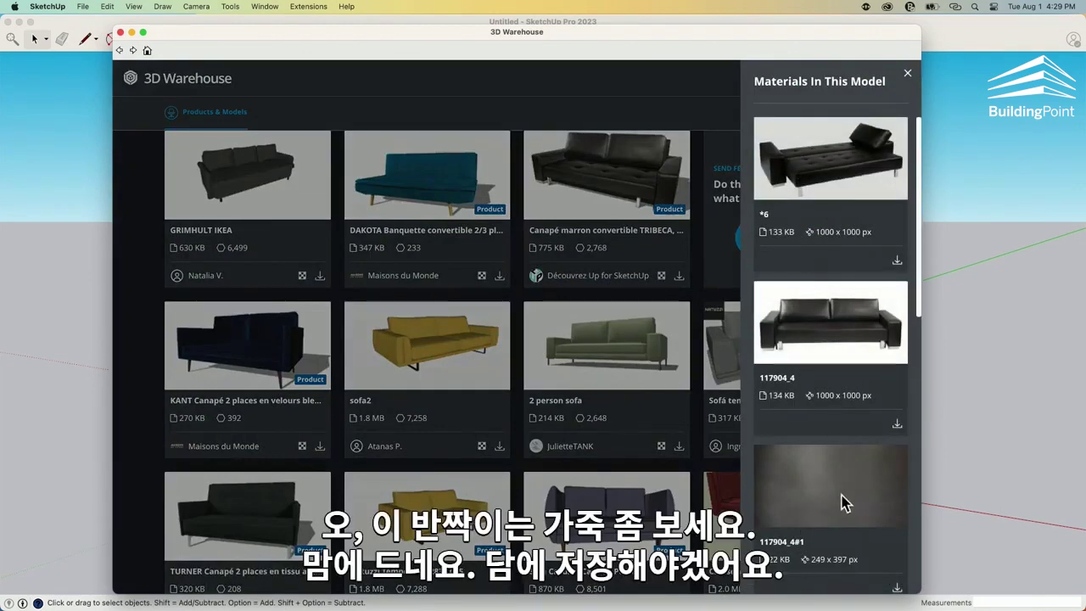
pyautogui.scroll(-1, 843, 501)
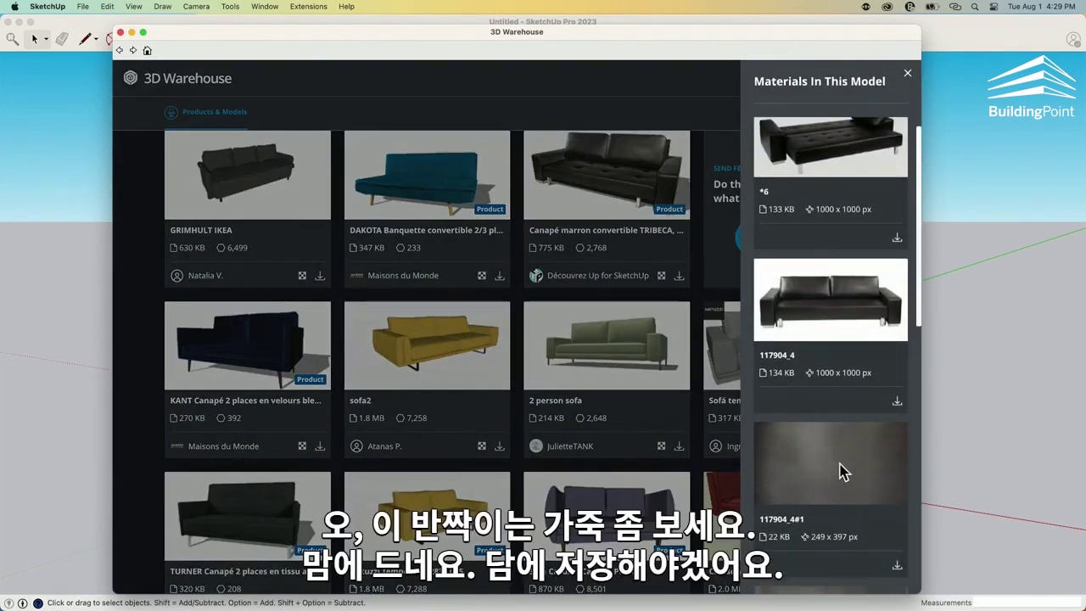
pyautogui.click(503, 116)
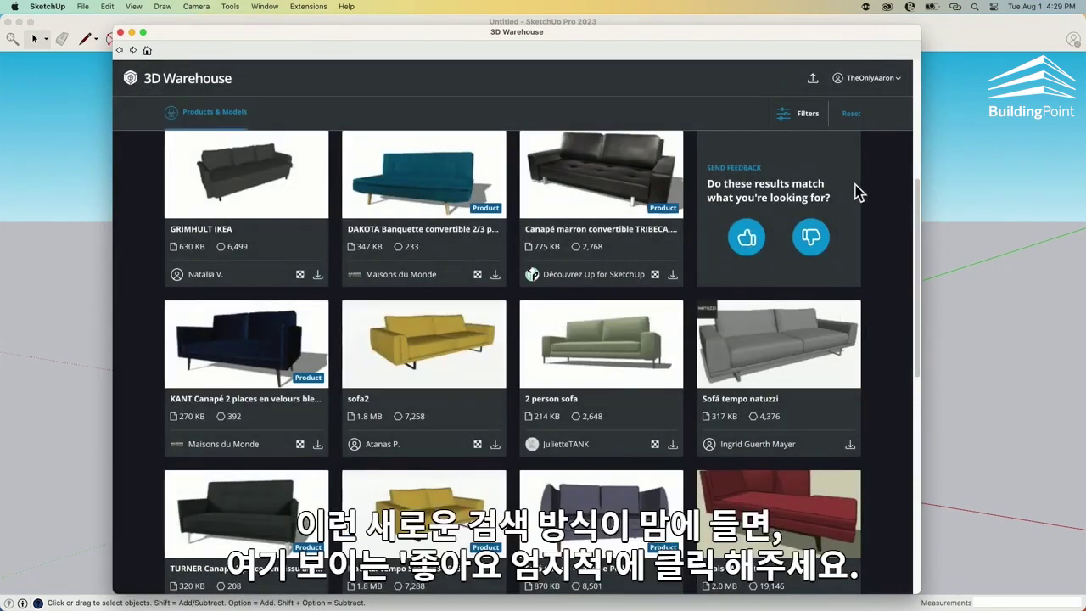
# Send positive thumbs-up feedback on how well the image search results match
pyautogui.scroll(2, 790, 229)
pyautogui.scroll(4, 789, 229)
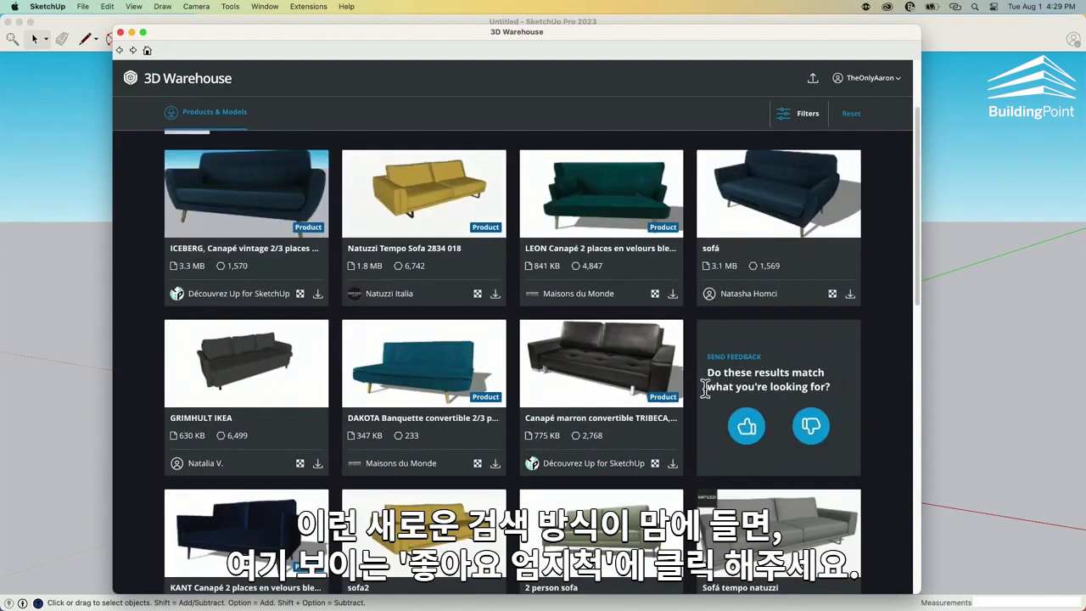
pyautogui.click(747, 427)
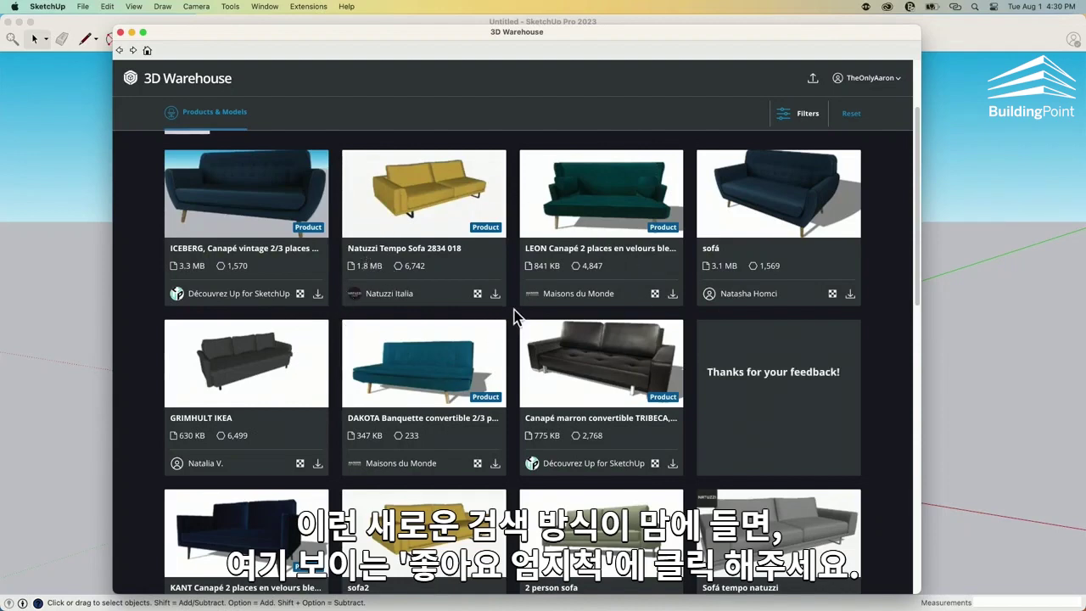
# Browse the remaining matches and download the dark blue "sofá" model directly into the open SketchUp model
pyautogui.scroll(-2, 519, 310)
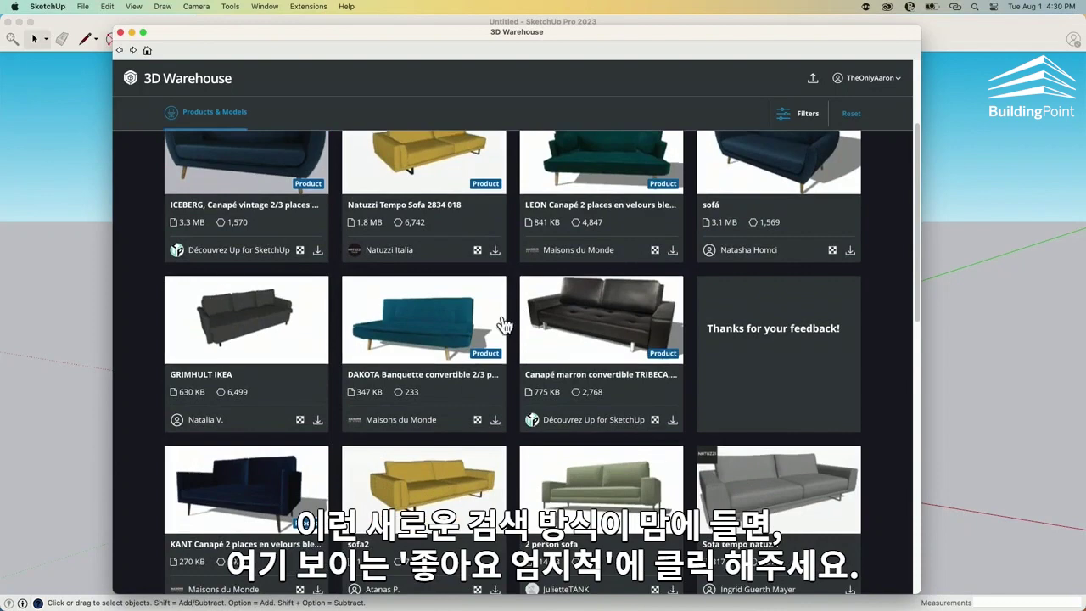
pyautogui.scroll(-8, 654, 416)
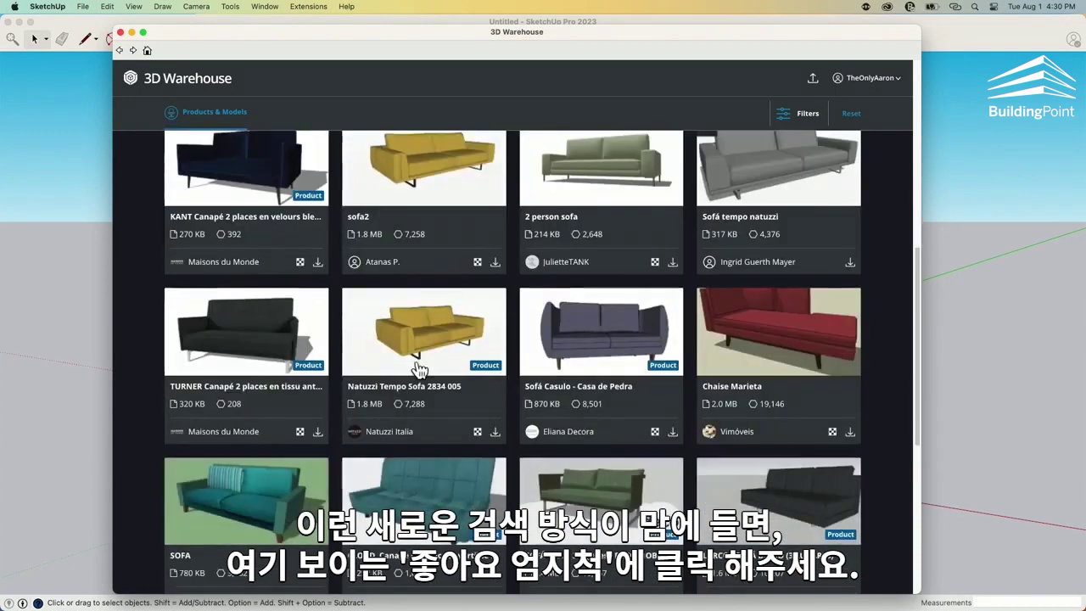
pyautogui.scroll(-9, 246, 405)
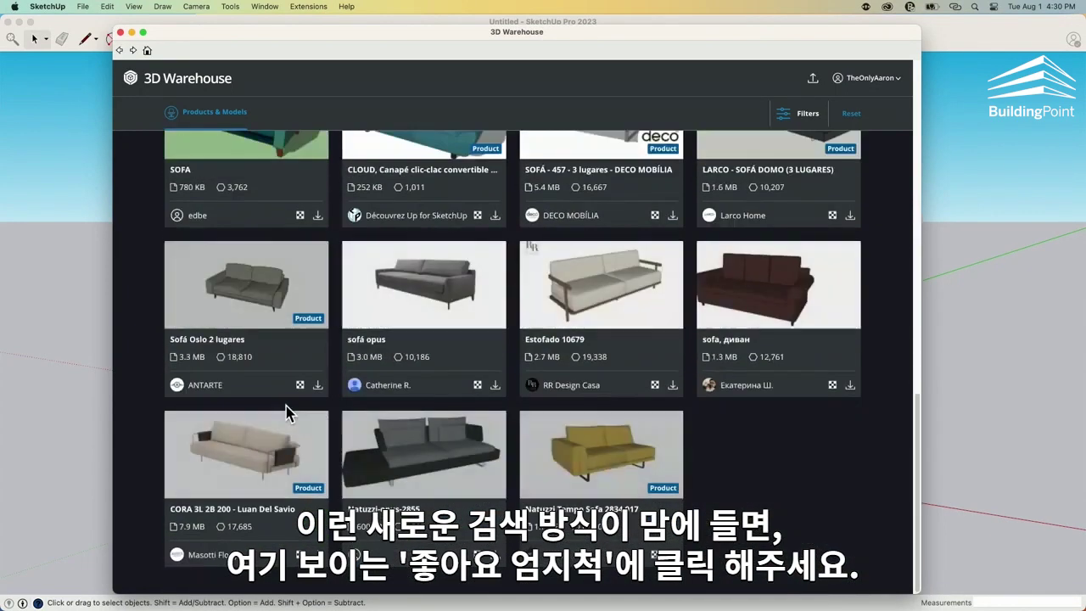
pyautogui.scroll(4, 359, 405)
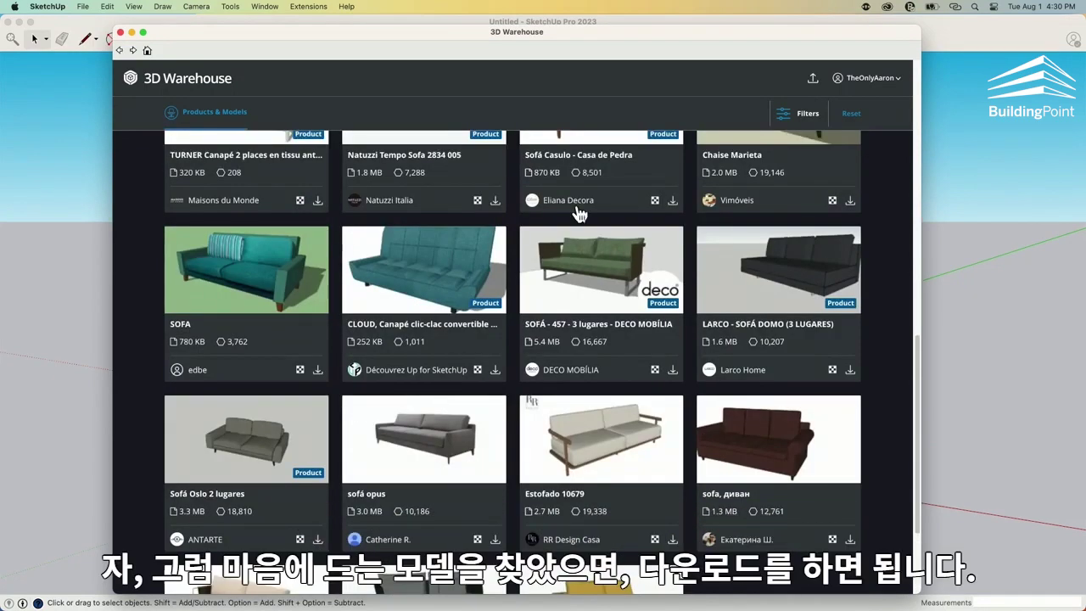
pyautogui.scroll(15, 545, 286)
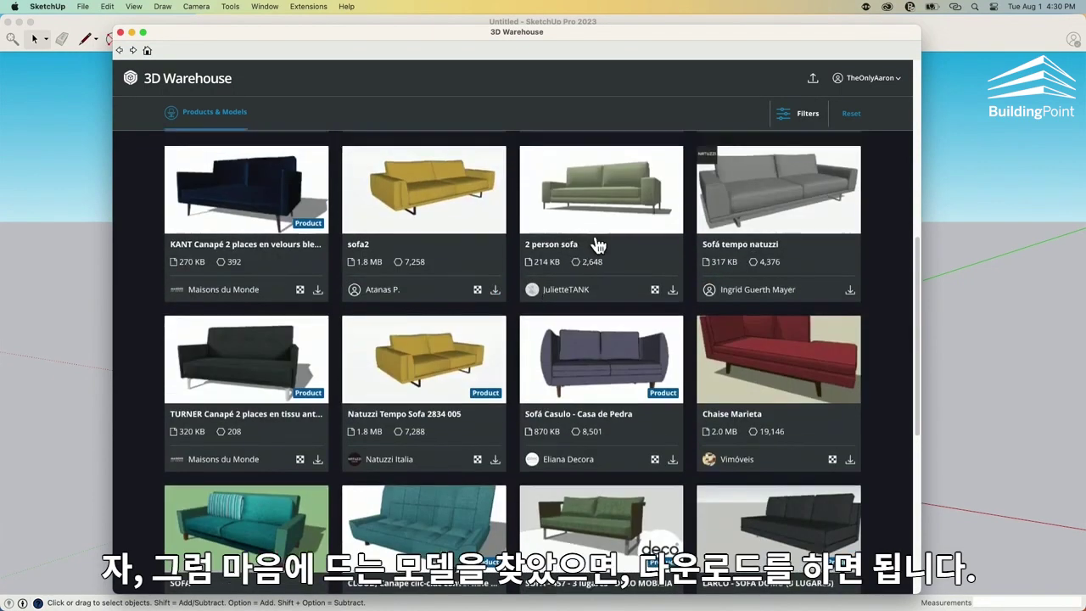
pyautogui.scroll(-1, 808, 343)
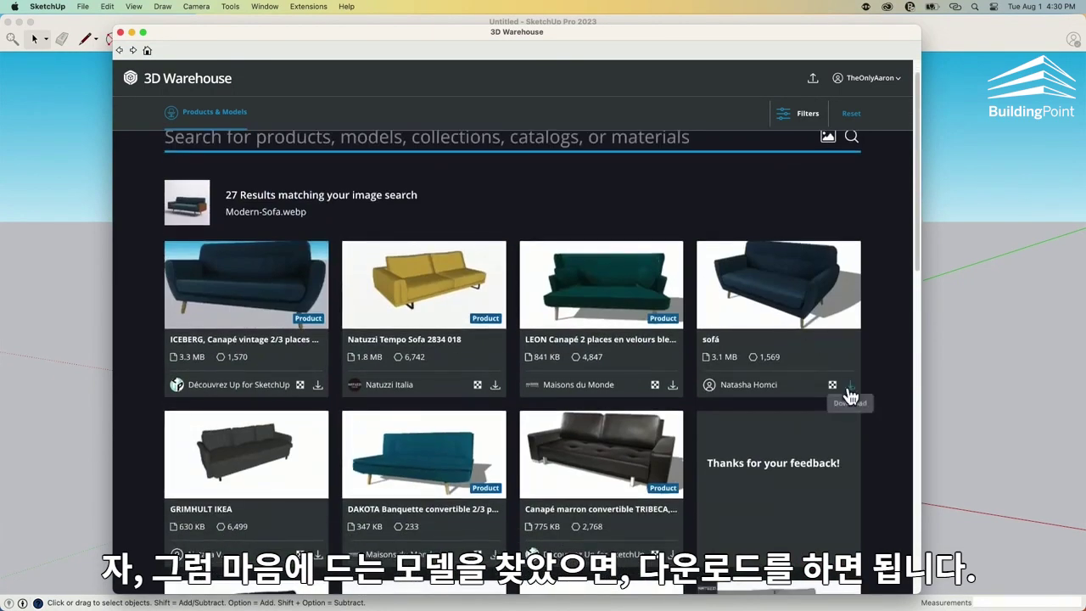
pyautogui.click(850, 386)
pyautogui.click(519, 230)
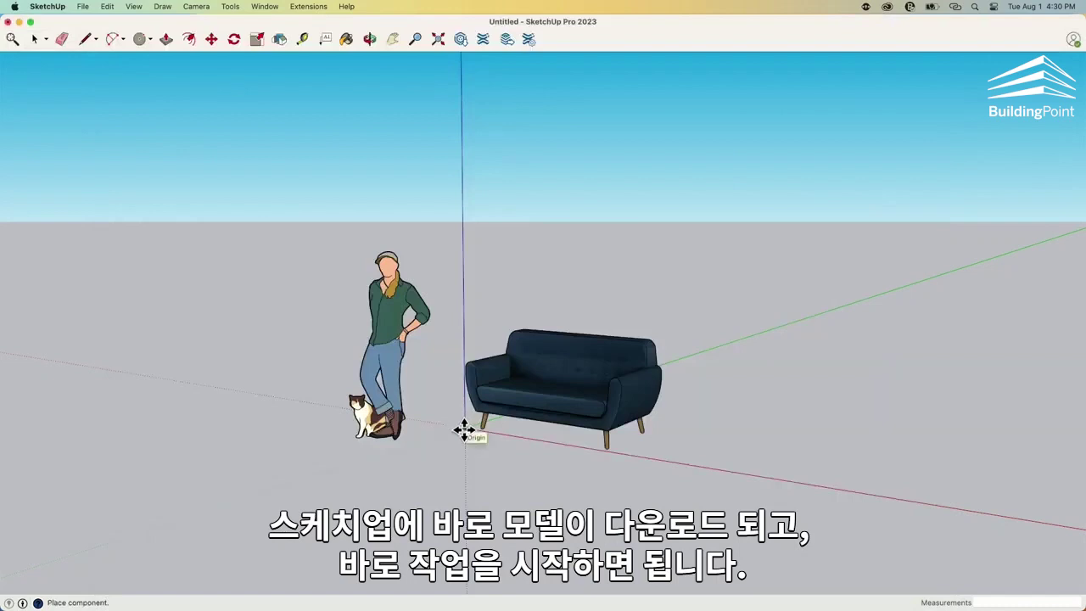
# Place the downloaded blue sofa with its insertion point at the model's origin, beside the standing figure
pyautogui.click(464, 430)
pyautogui.moveTo(492, 315); pyautogui.dragTo(747, 450, button='middle')
pyautogui.press('space')
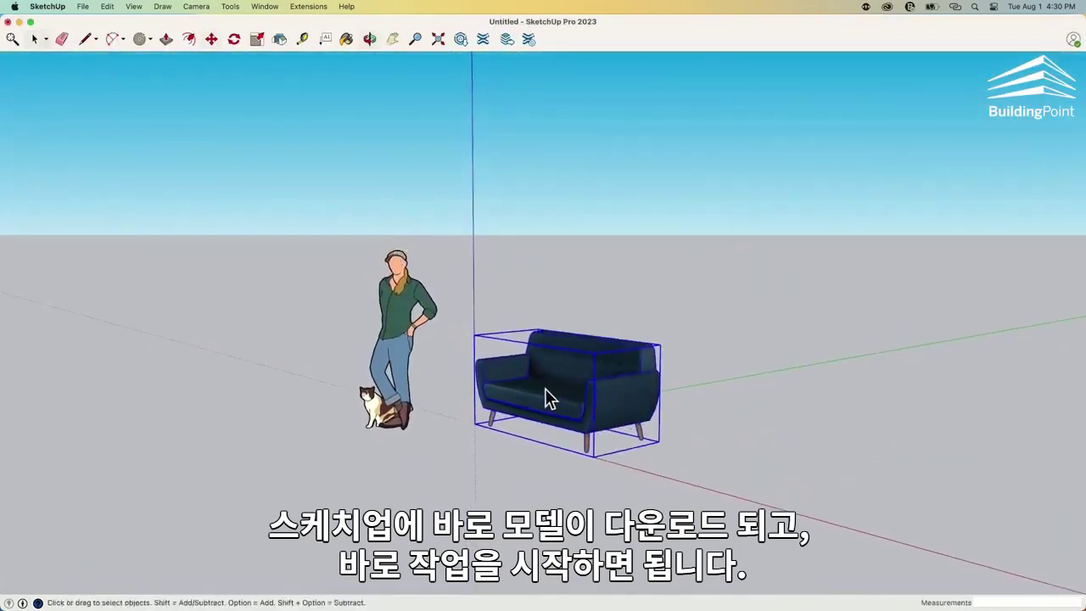
pyautogui.moveTo(551, 390); pyautogui.dragTo(642, 432, button='middle')
pyautogui.scroll(5, 598, 445)
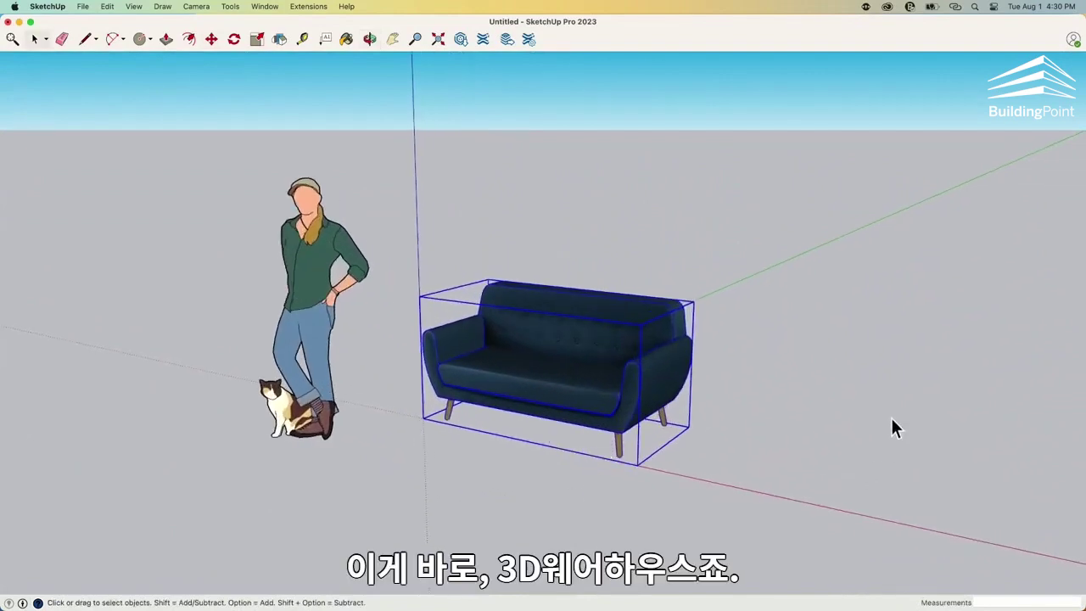